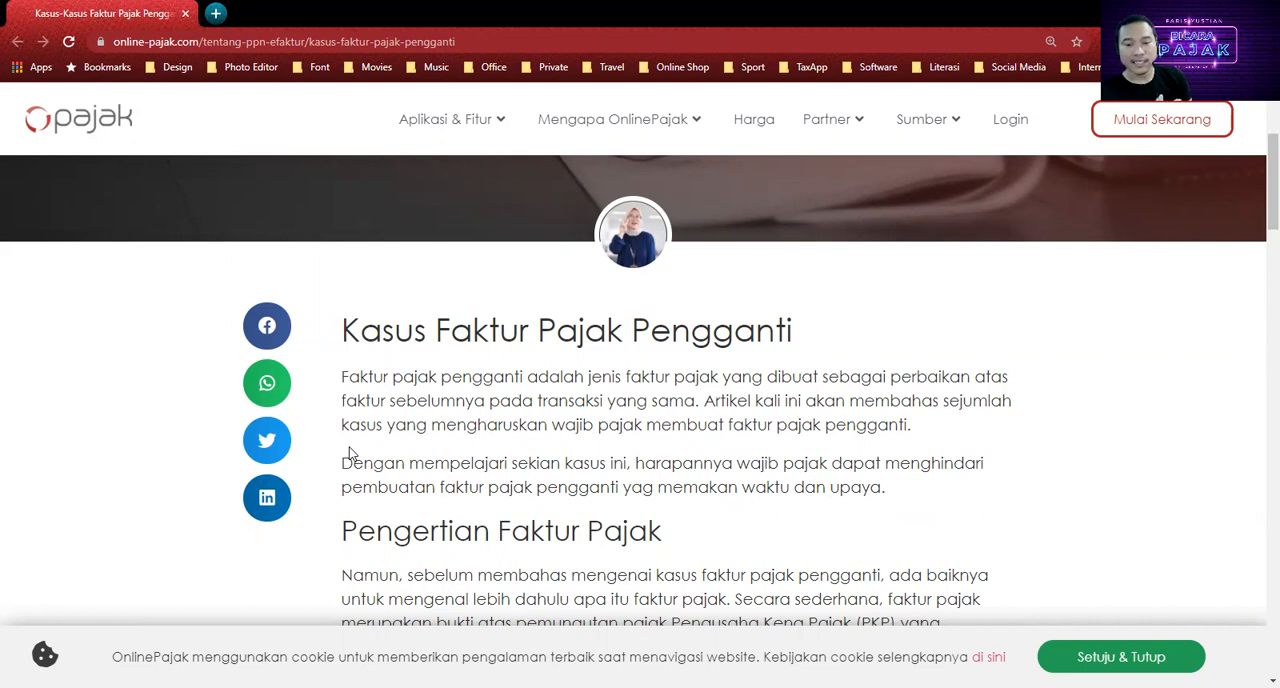
Step: Read through the OnlinePajak article on replacement tax invoices, covering definitions, invoice types, correction cases and the impact on seller and buyer
scroll(350, 453, down, 3)
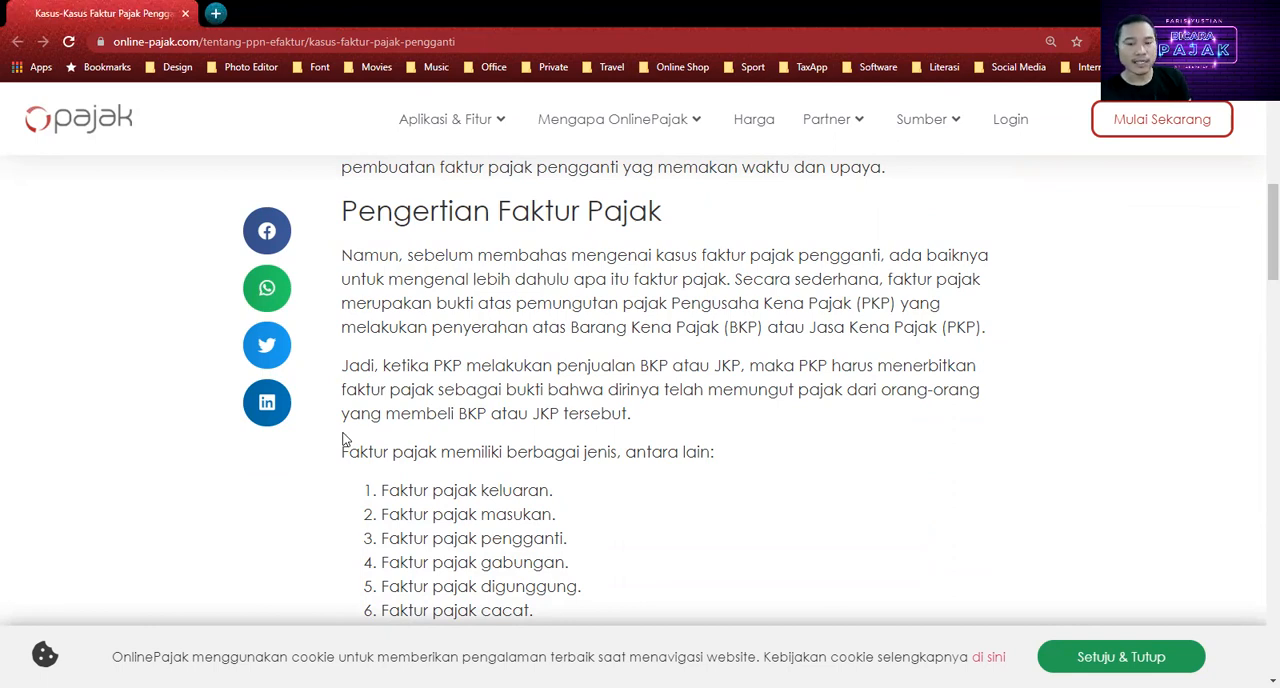
scroll(343, 440, down, 2)
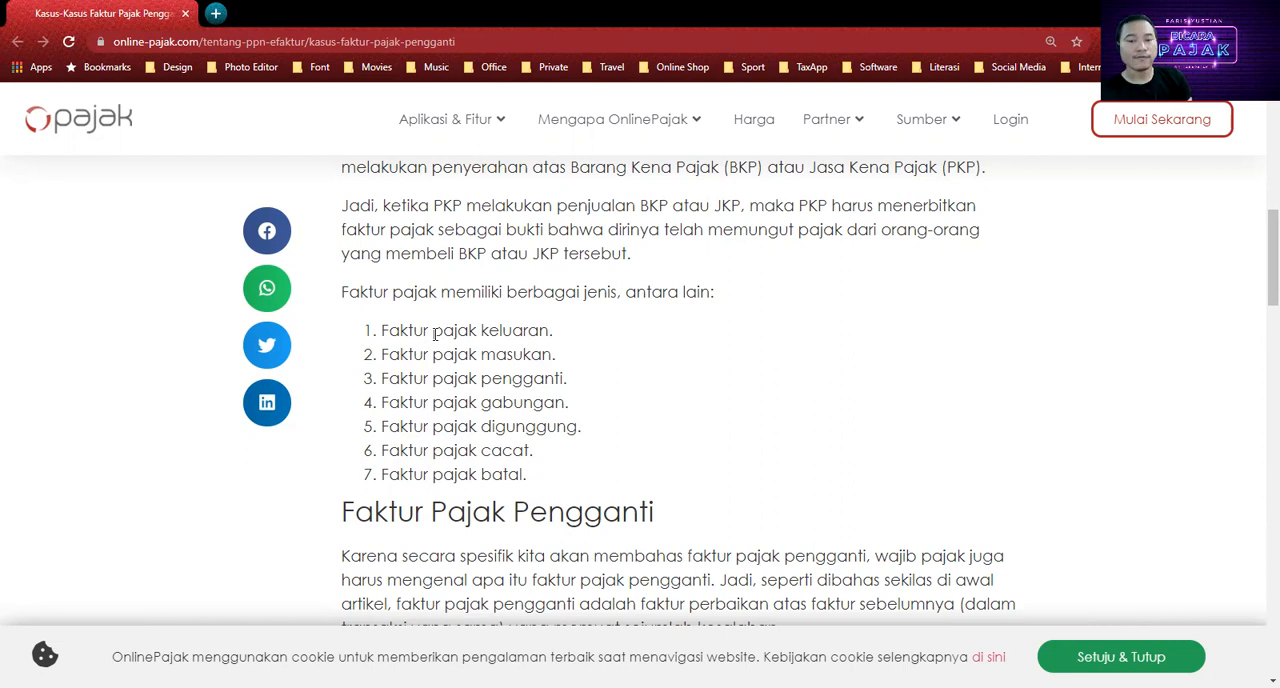
scroll(434, 334, down, 3)
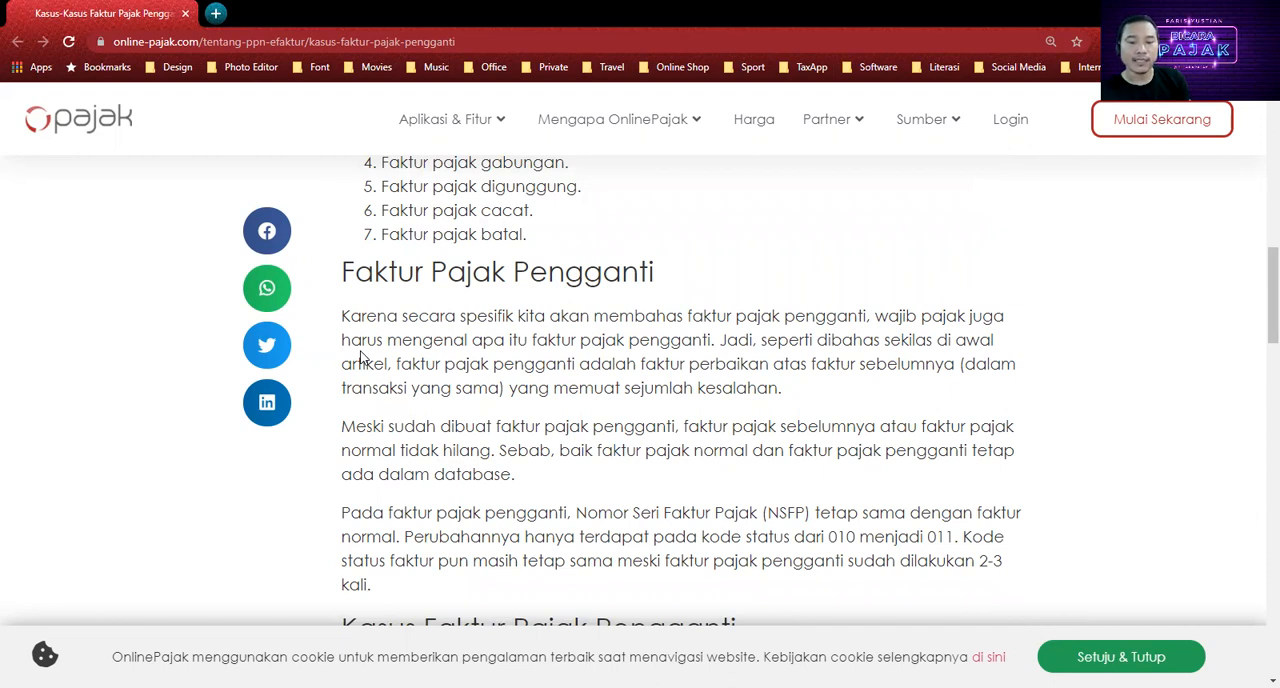
scroll(362, 358, down, 1)
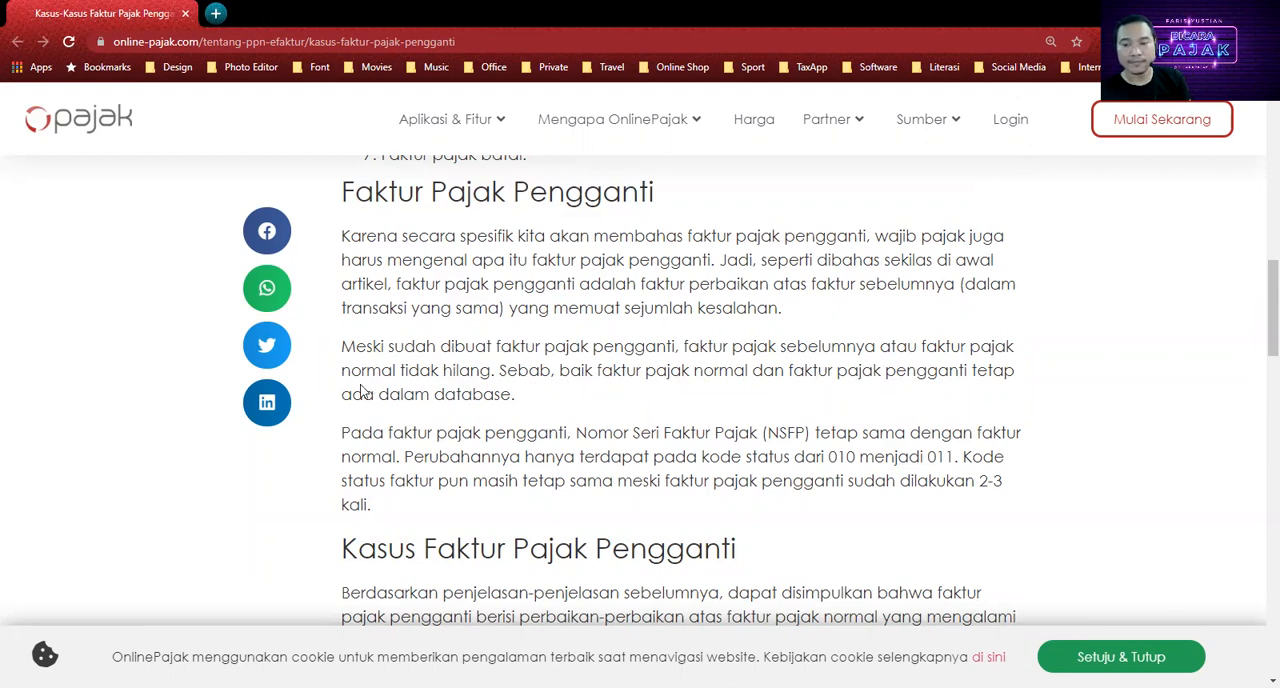
scroll(362, 392, down, 1)
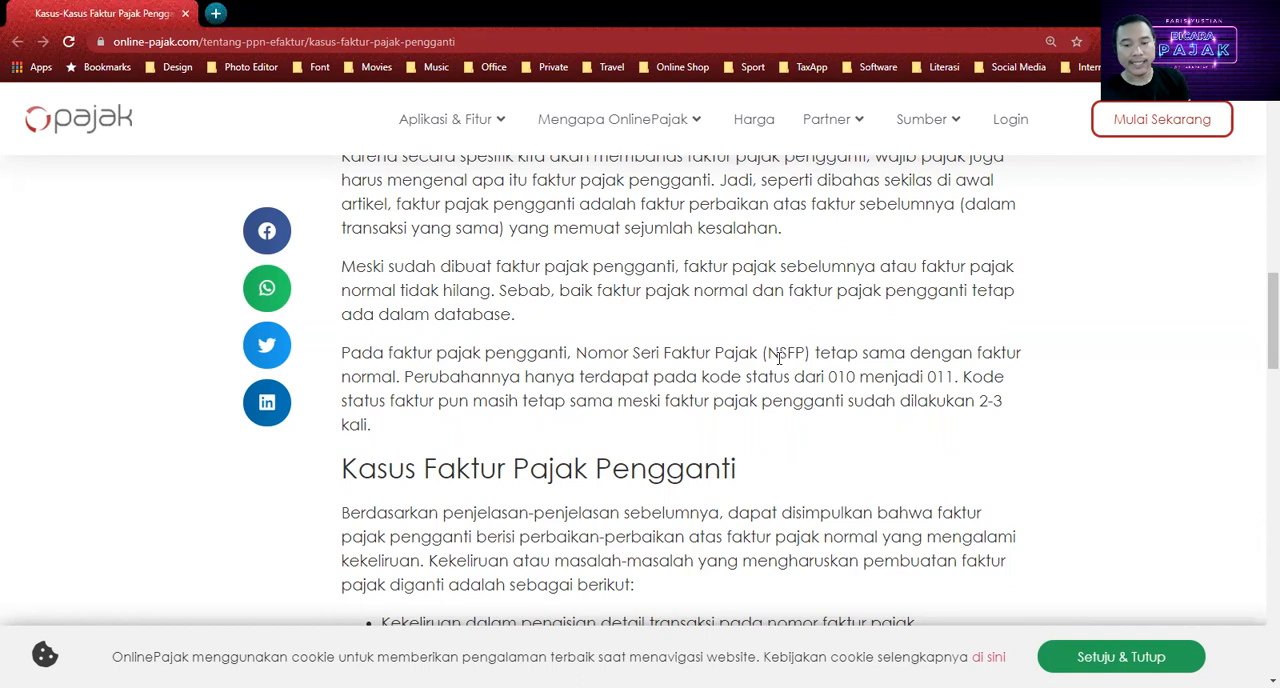
scroll(779, 358, down, 3)
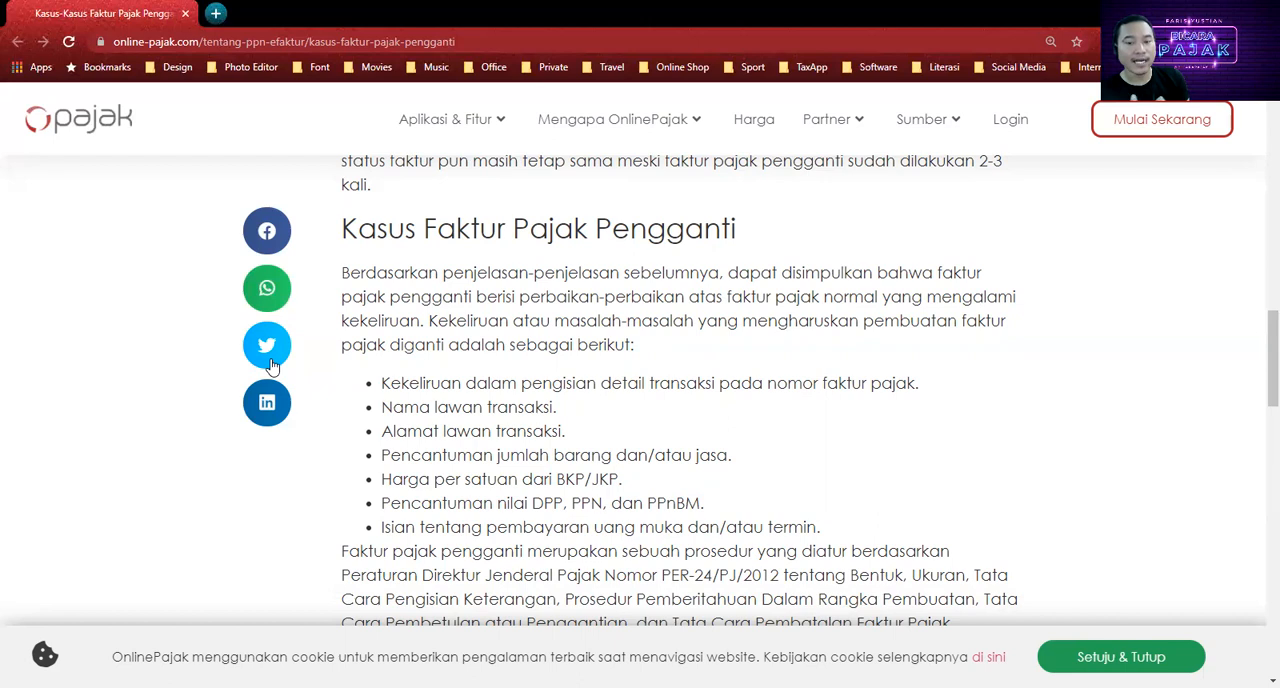
scroll(320, 375, down, 1)
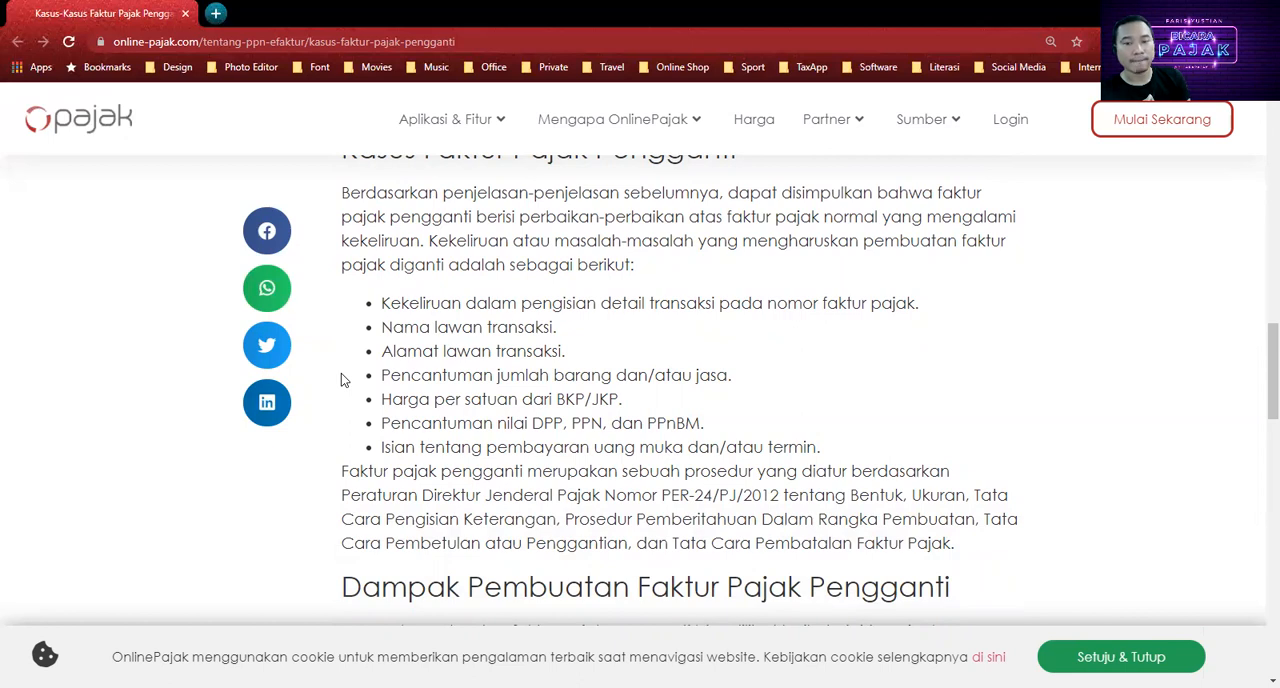
scroll(342, 379, down, 2)
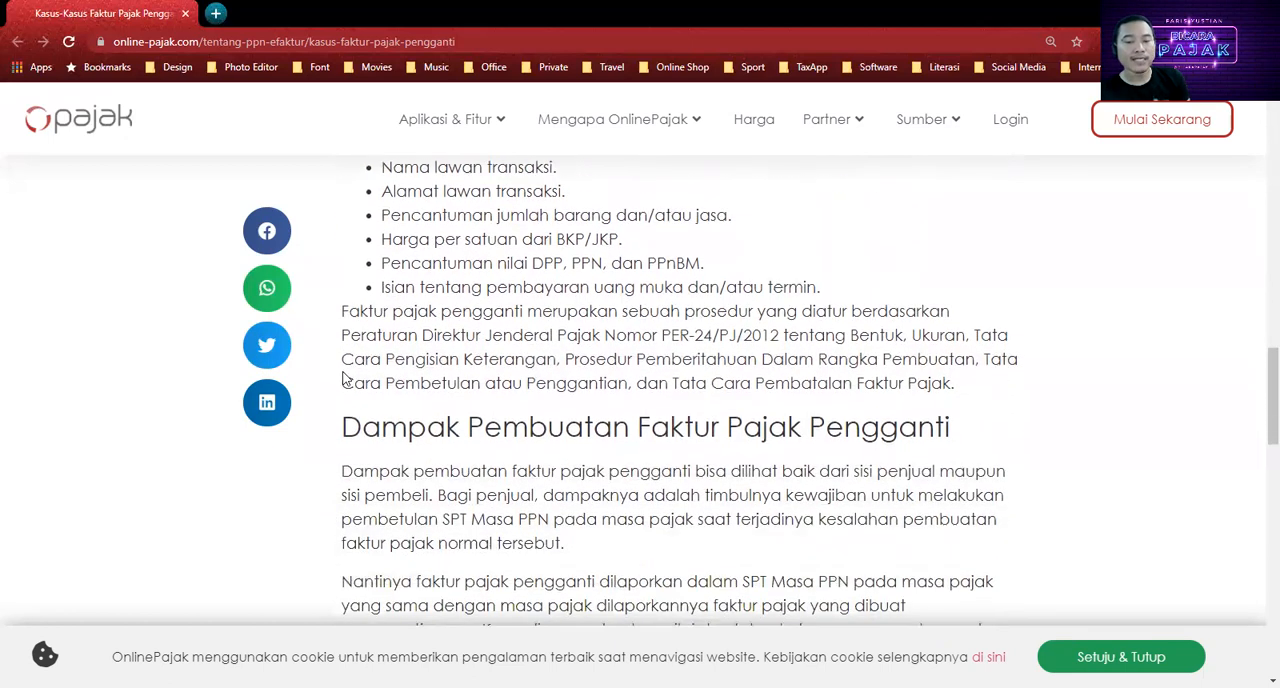
scroll(342, 379, down, 2)
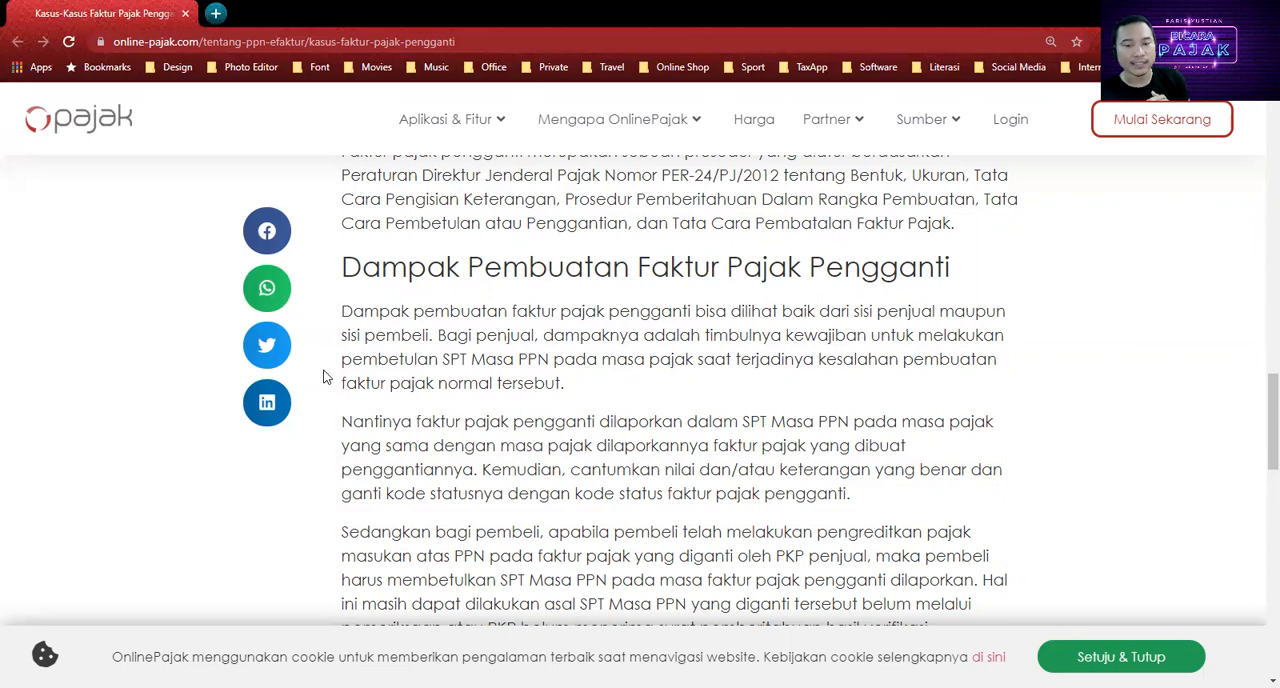
scroll(323, 377, down, 2)
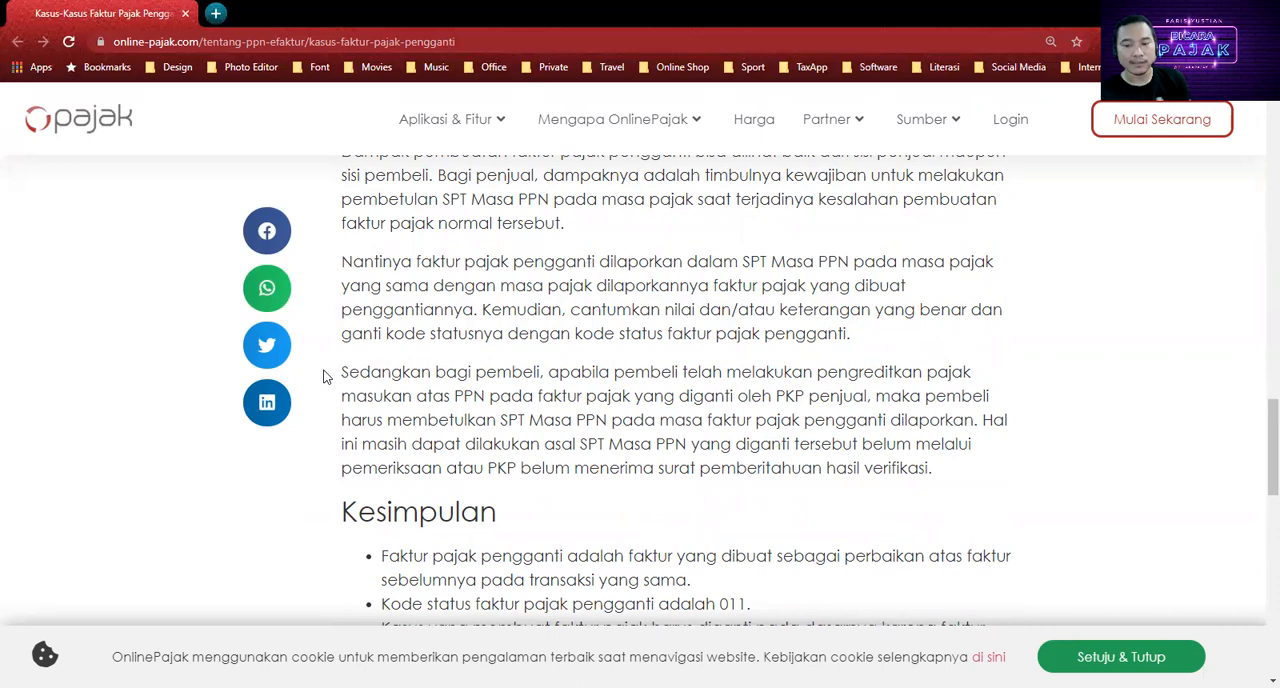
scroll(323, 377, down, 2)
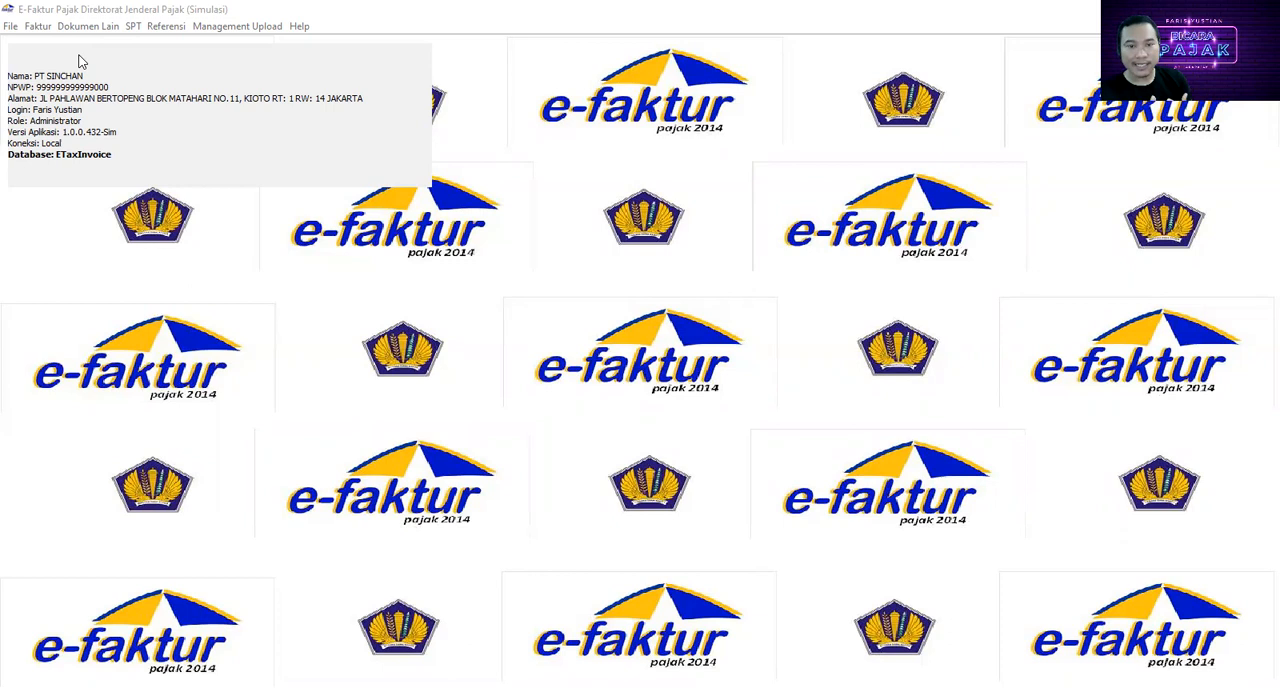
Step: Switch to the e-Faktur application, open the Pajak Keluaran invoice administration and start recording a new invoice, accepting the default document details
click(36, 27)
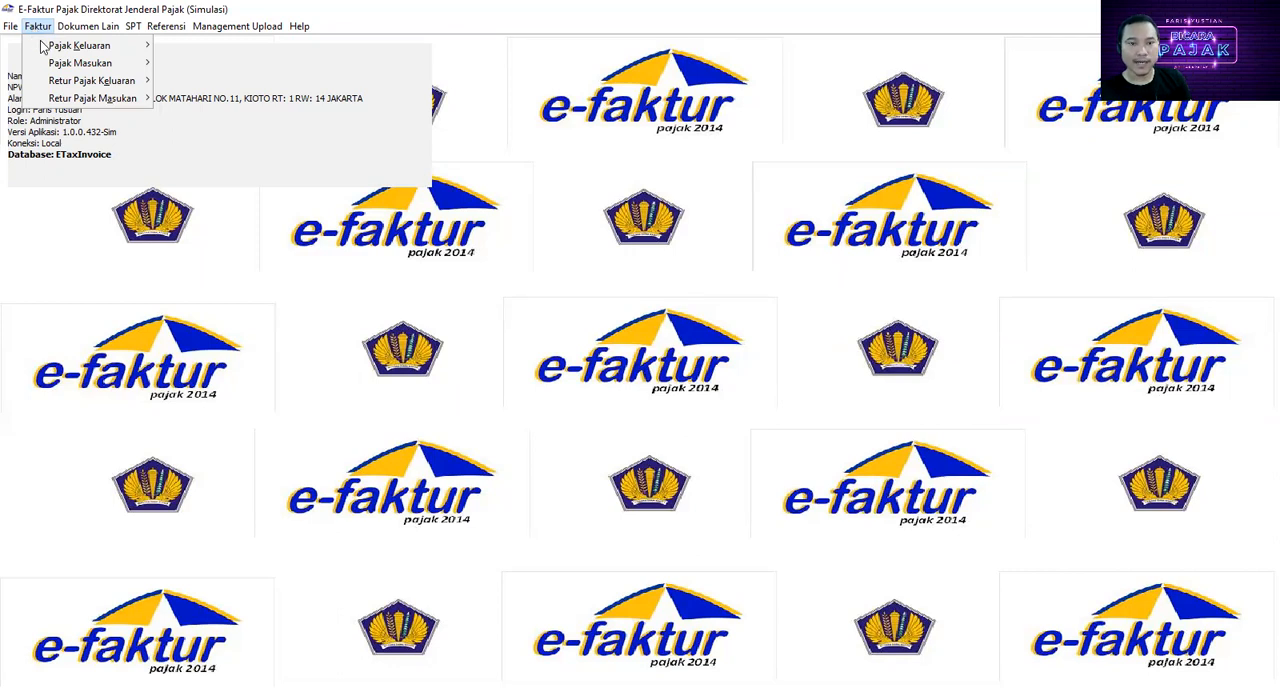
mouse_move(45, 46)
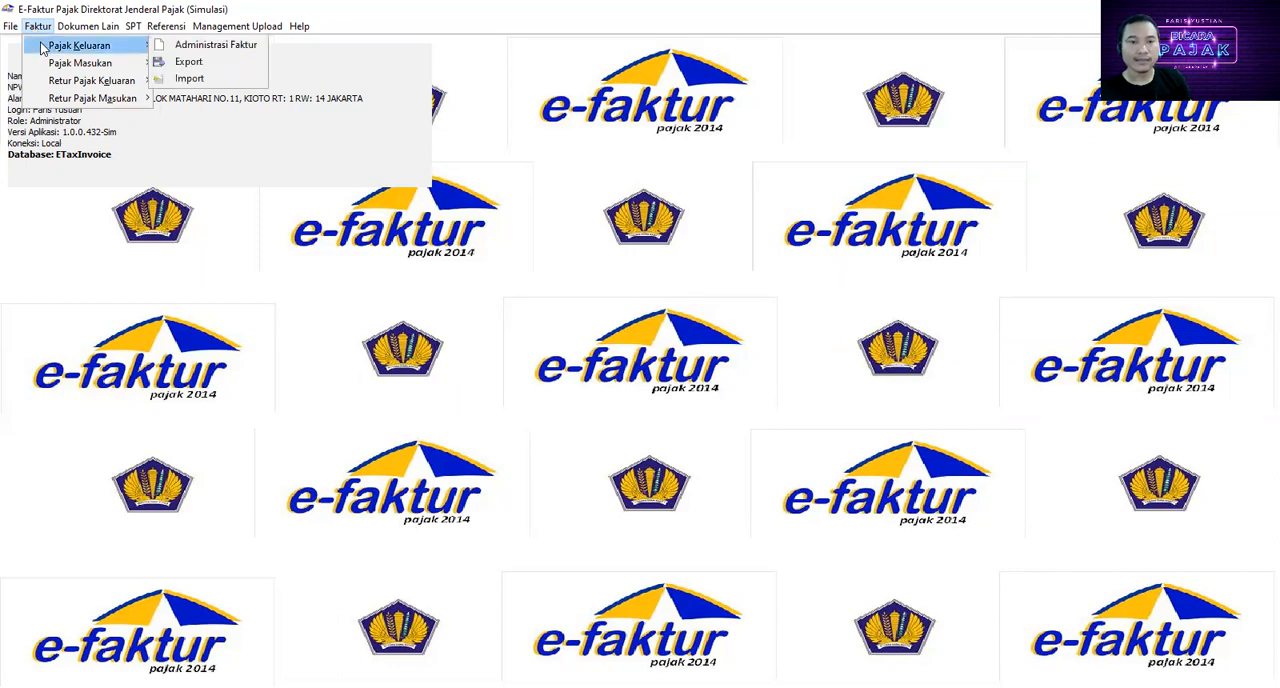
click(180, 48)
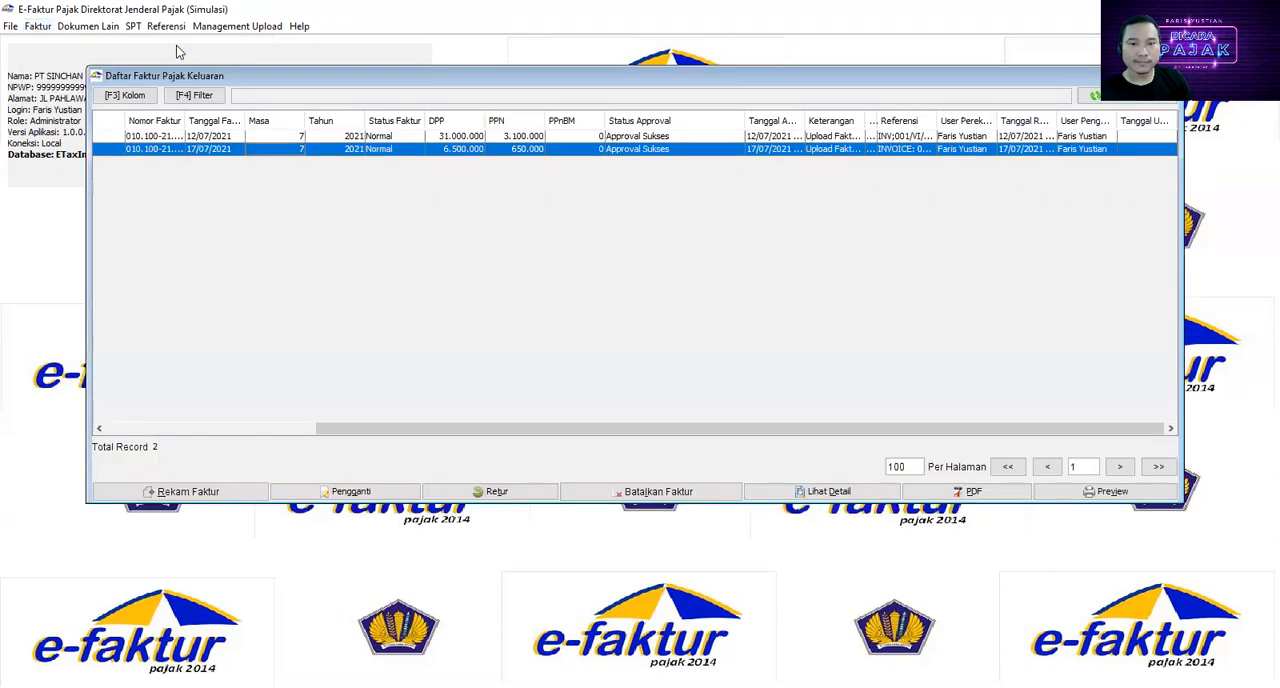
click(201, 497)
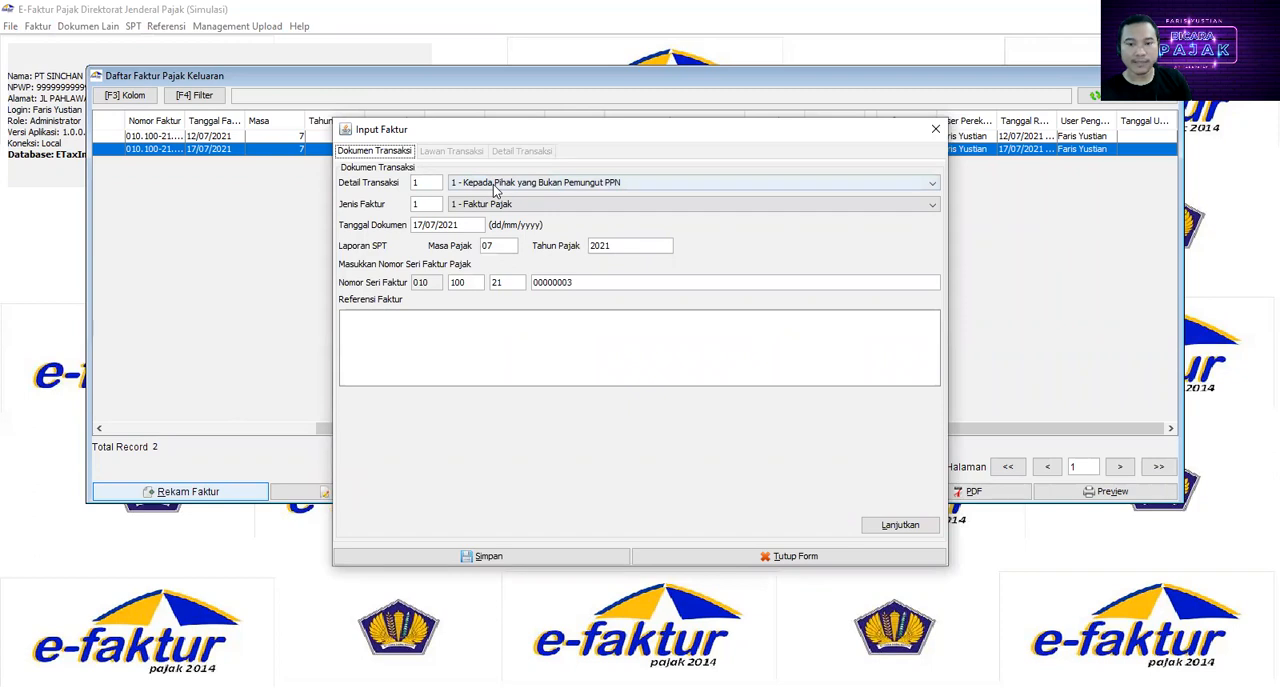
click(889, 527)
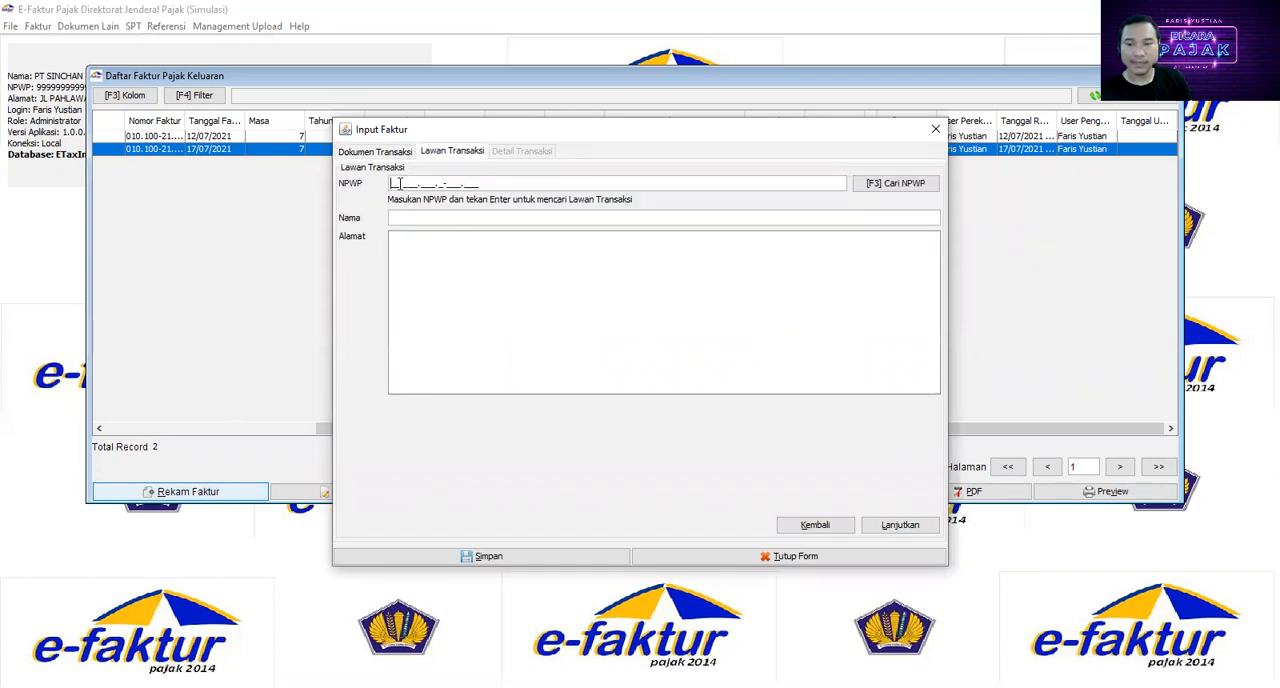
Step: Look up the counterparty in the reference list, select PT SUMBER REJEKI, and continue to the transaction details
click(880, 190)
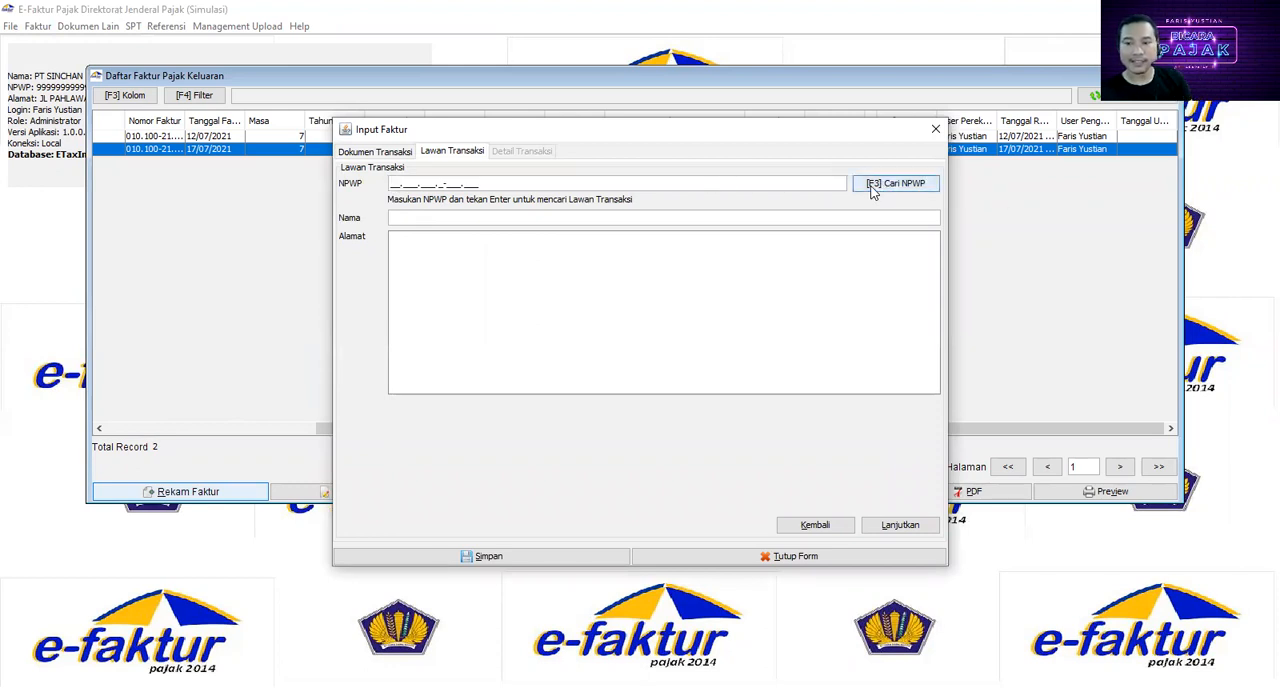
click(871, 190)
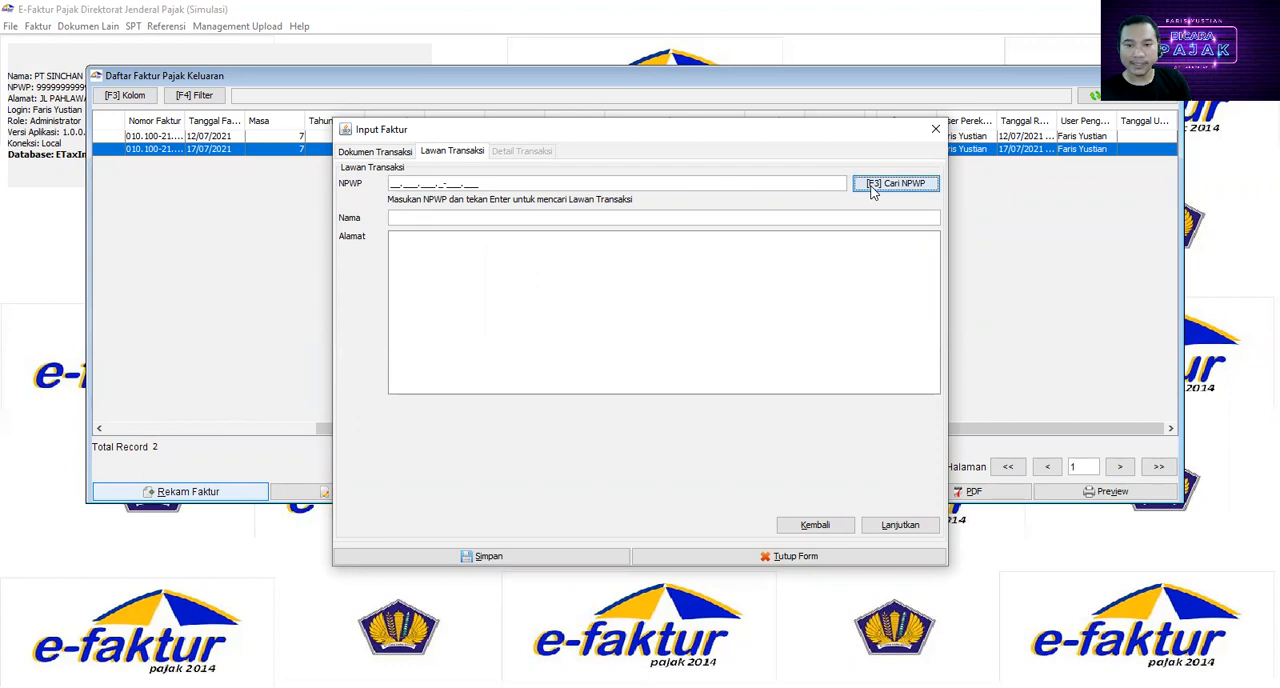
click(812, 250)
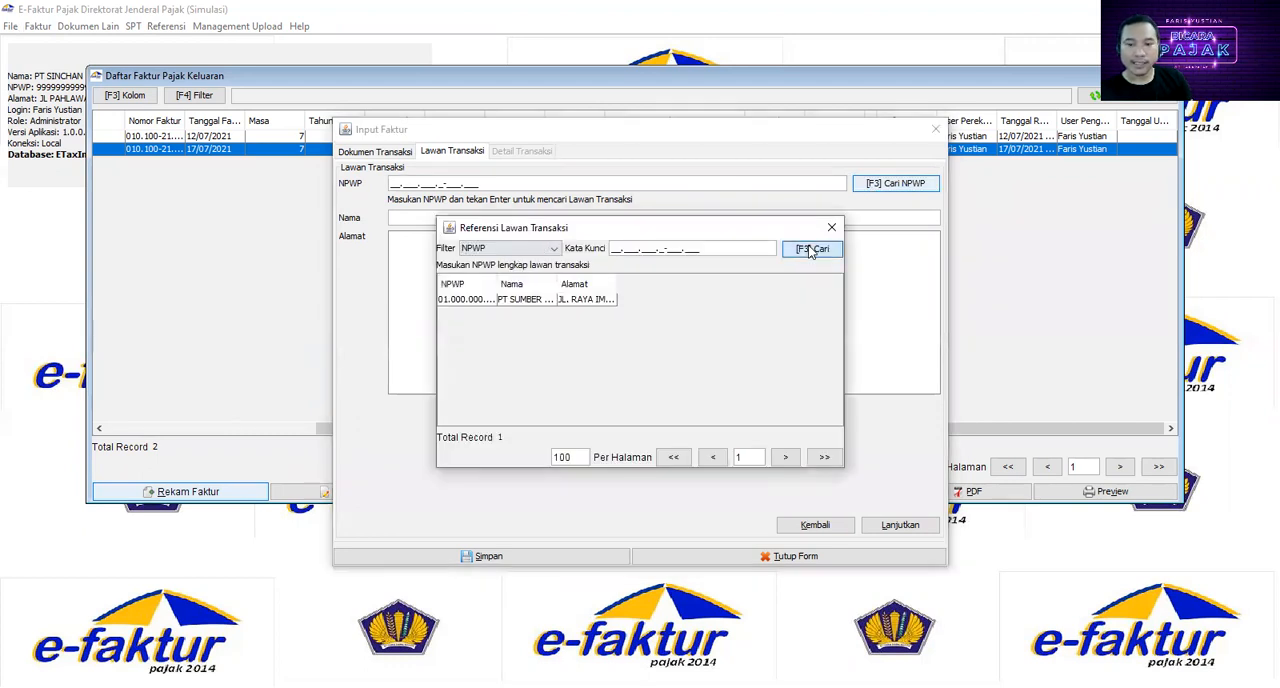
double_click(525, 299)
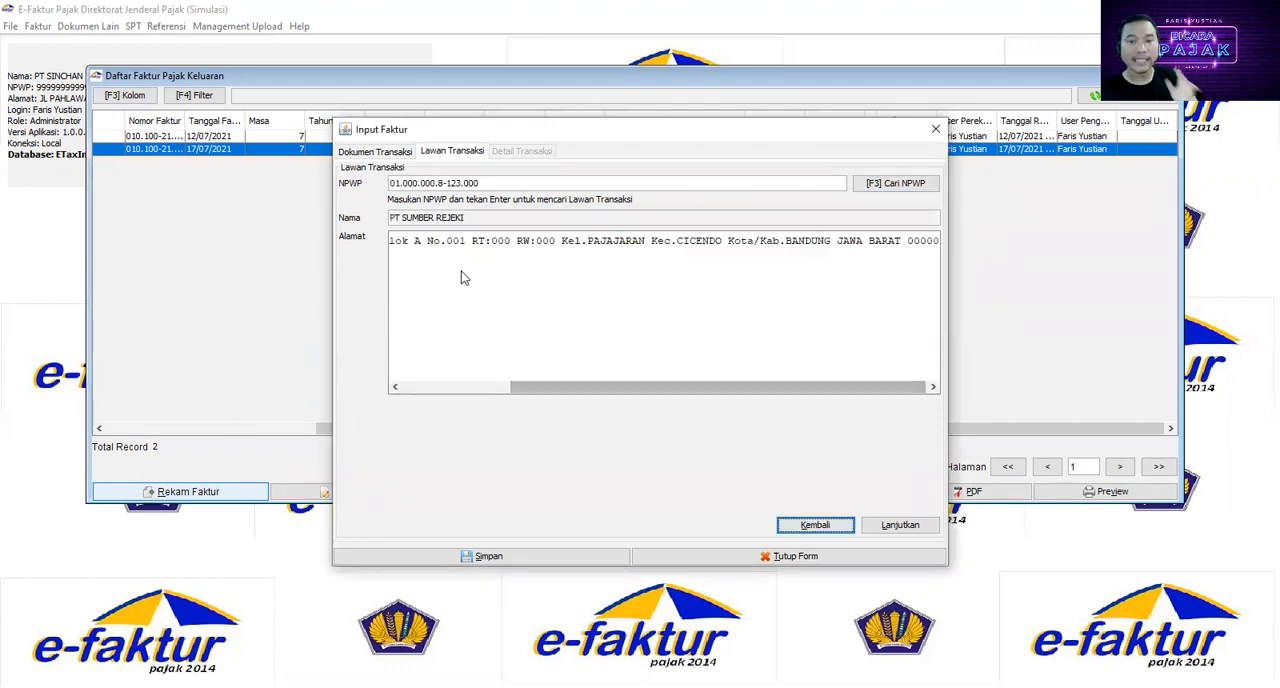
click(883, 528)
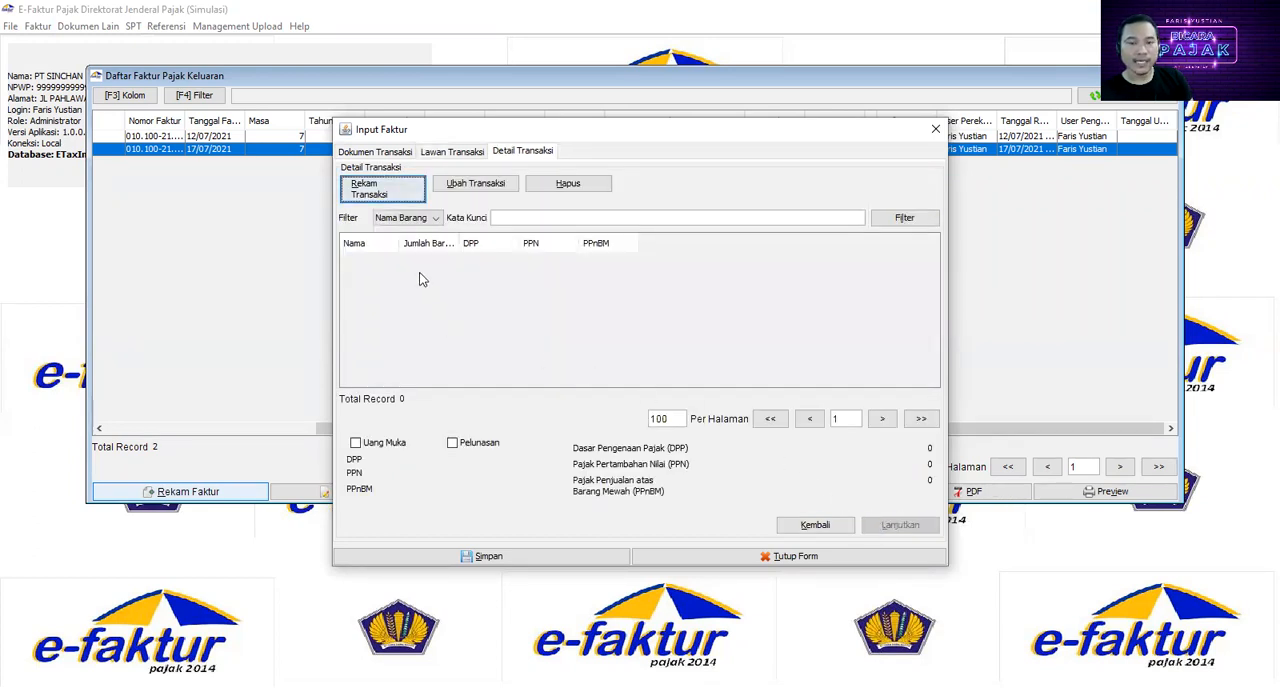
Step: Add the item AC (code A1) from the goods reference with a quantity of 100, save it and continue with another detail line
click(388, 193)
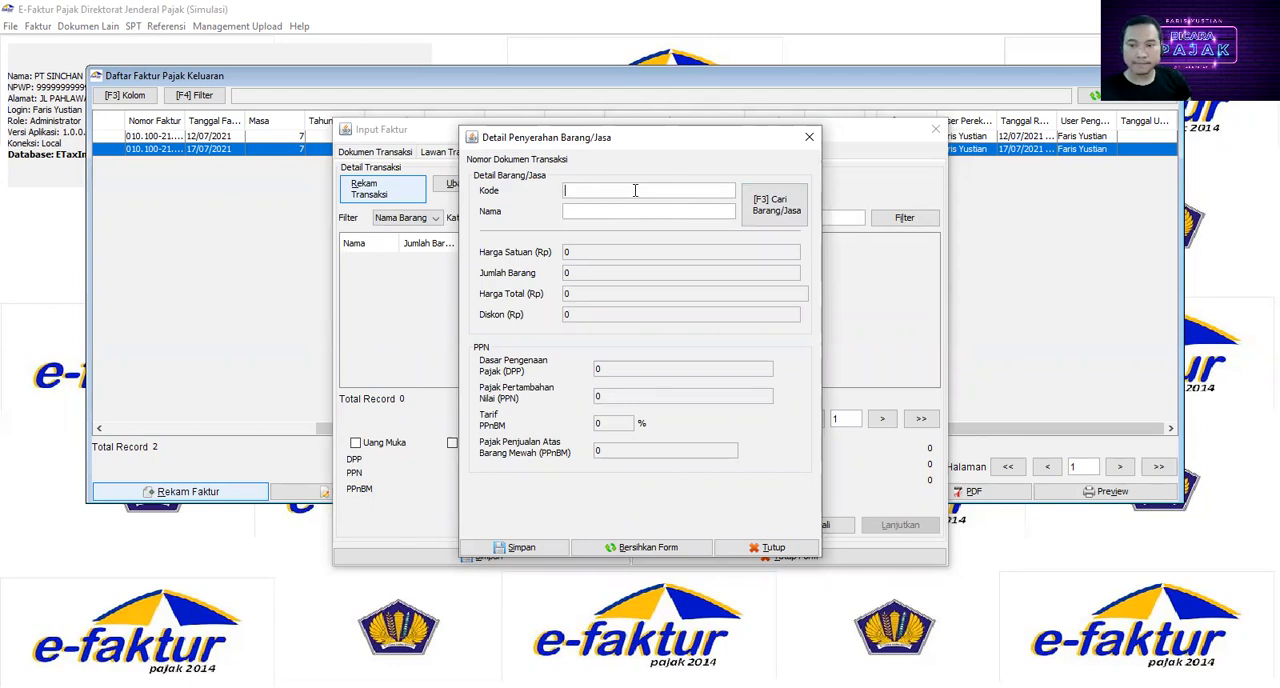
click(772, 205)
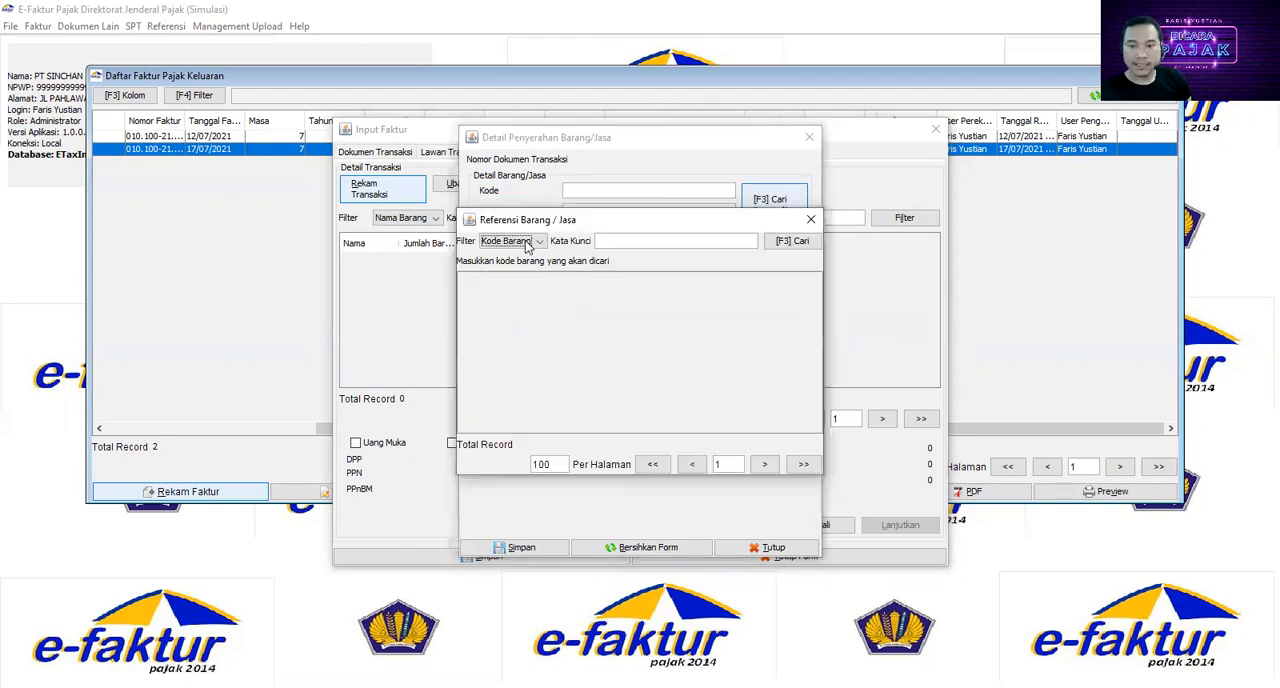
click(793, 242)
click(473, 300)
double_click(497, 296)
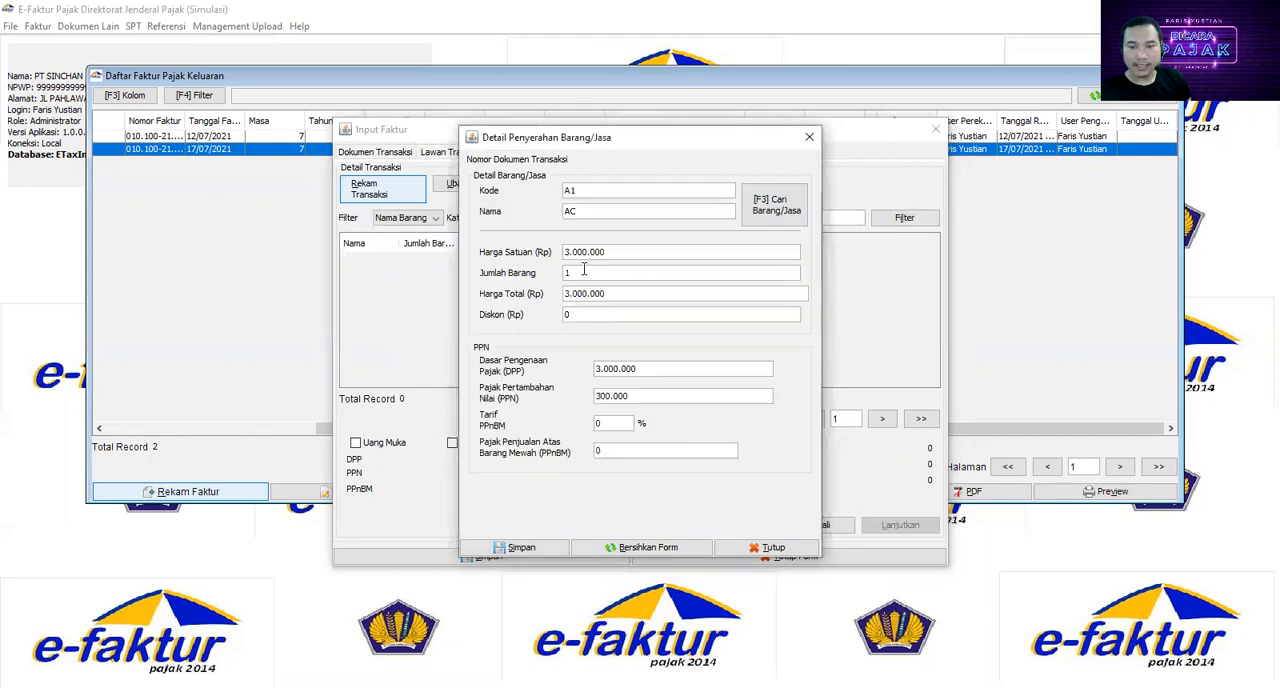
double_click(577, 271)
text(100)
key(Tab)
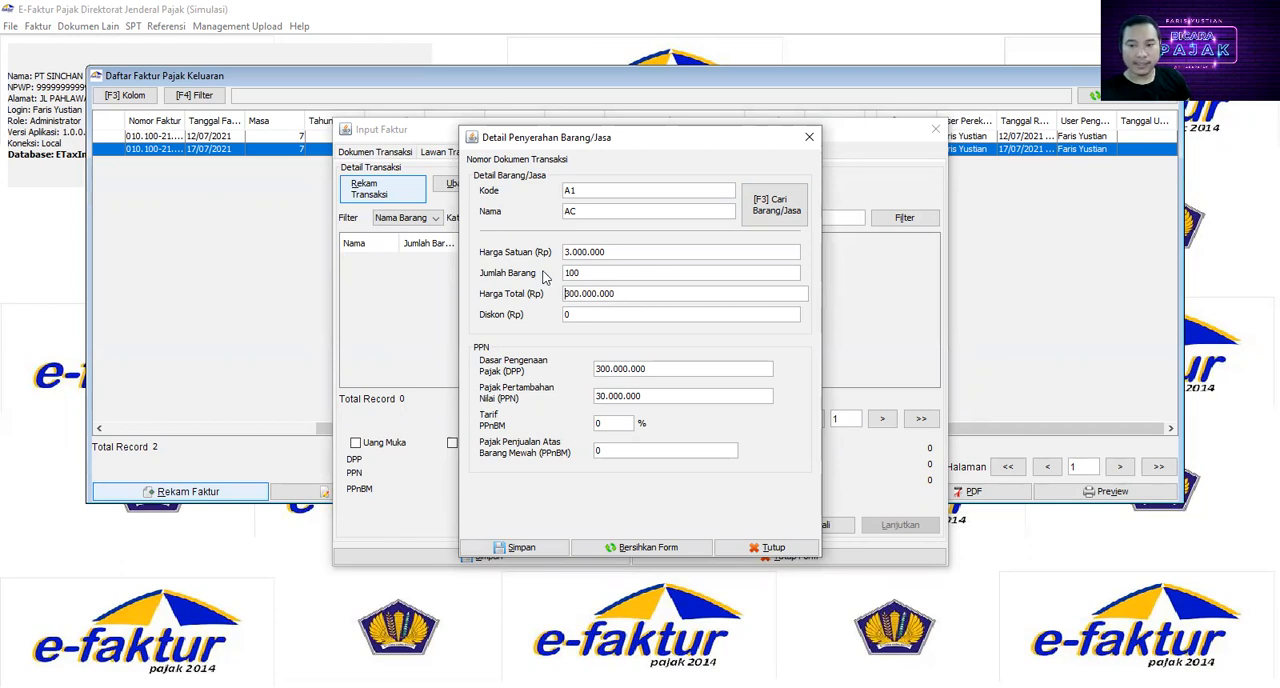
click(558, 551)
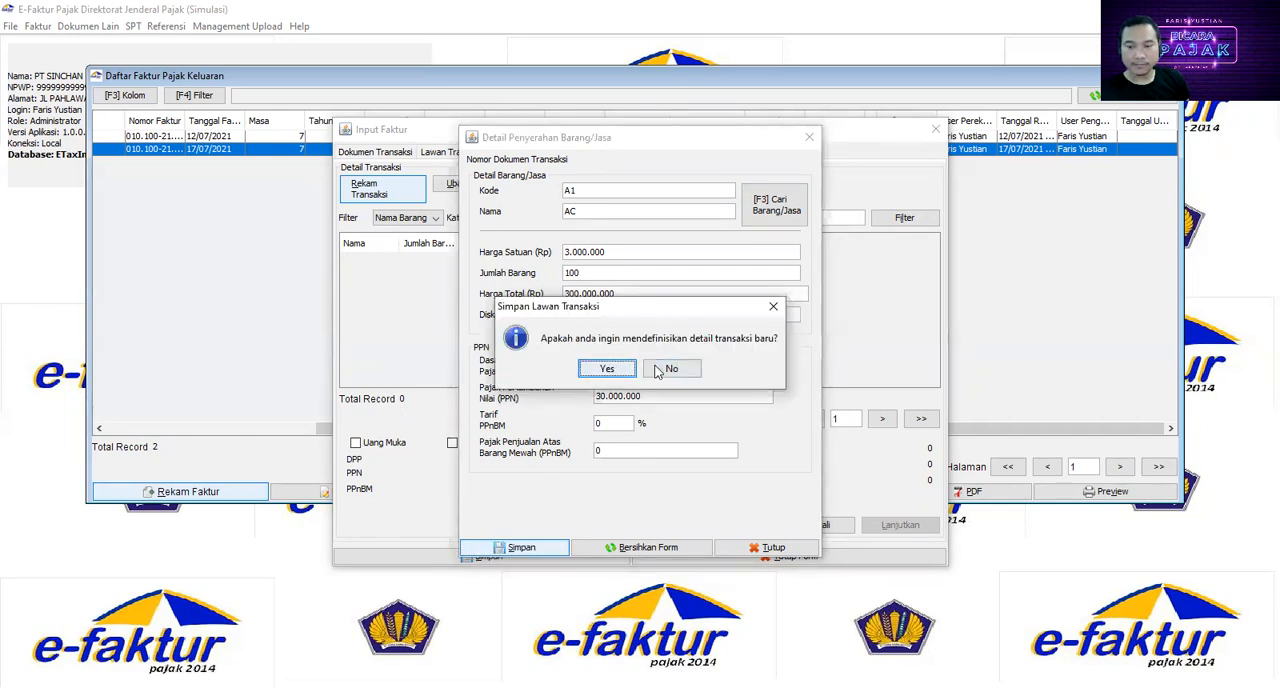
key(Return)
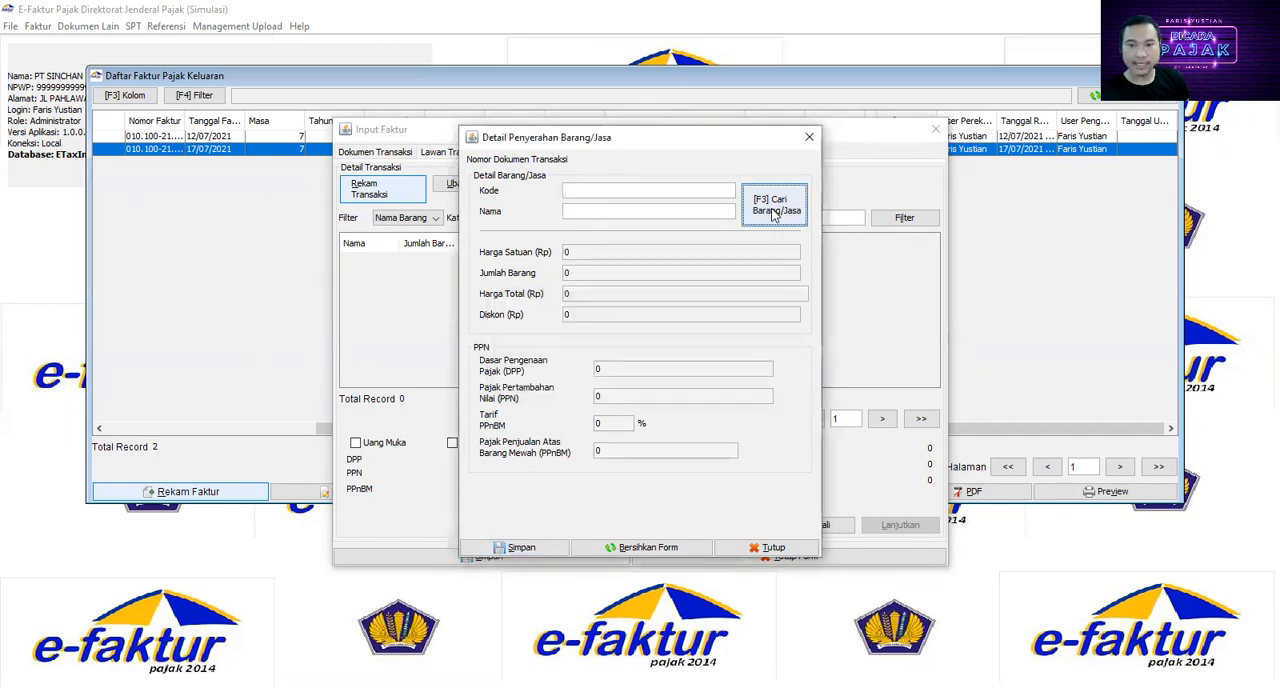
Step: Add the service JASA PEMASANGAN (code JASA1) at a unit price of 500.000, save it and decline adding more detail lines
click(776, 214)
double_click(547, 311)
click(582, 256)
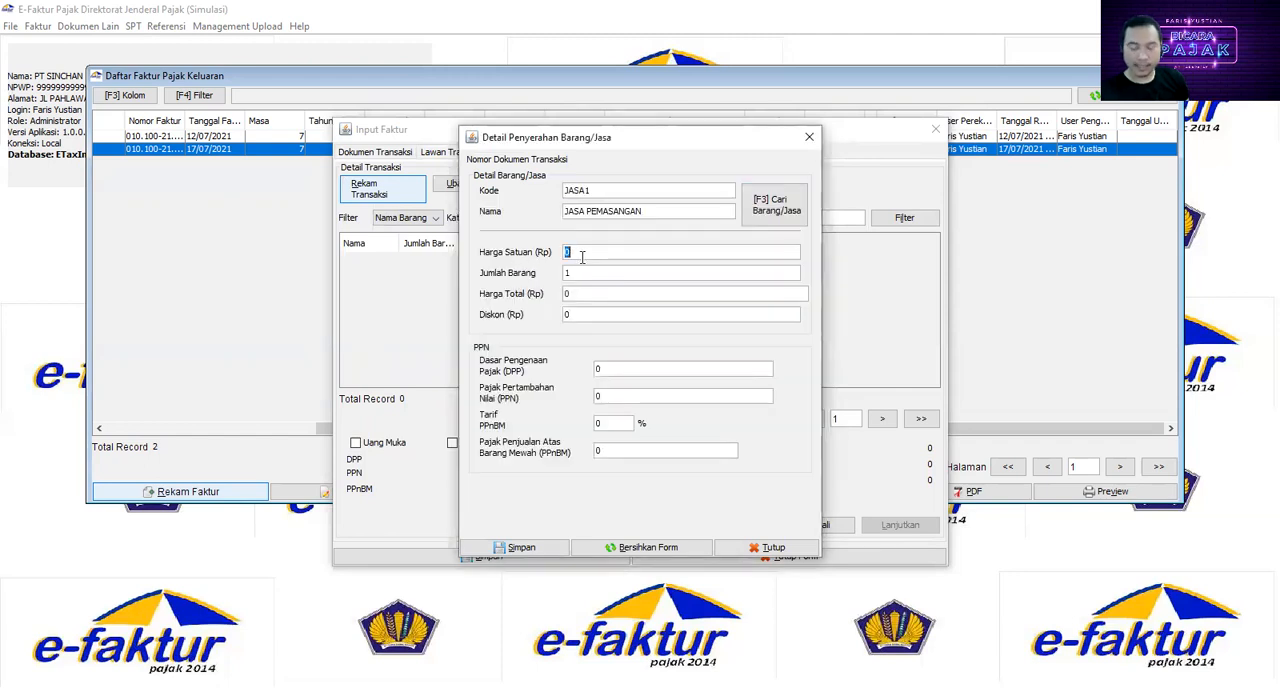
text(5000000)
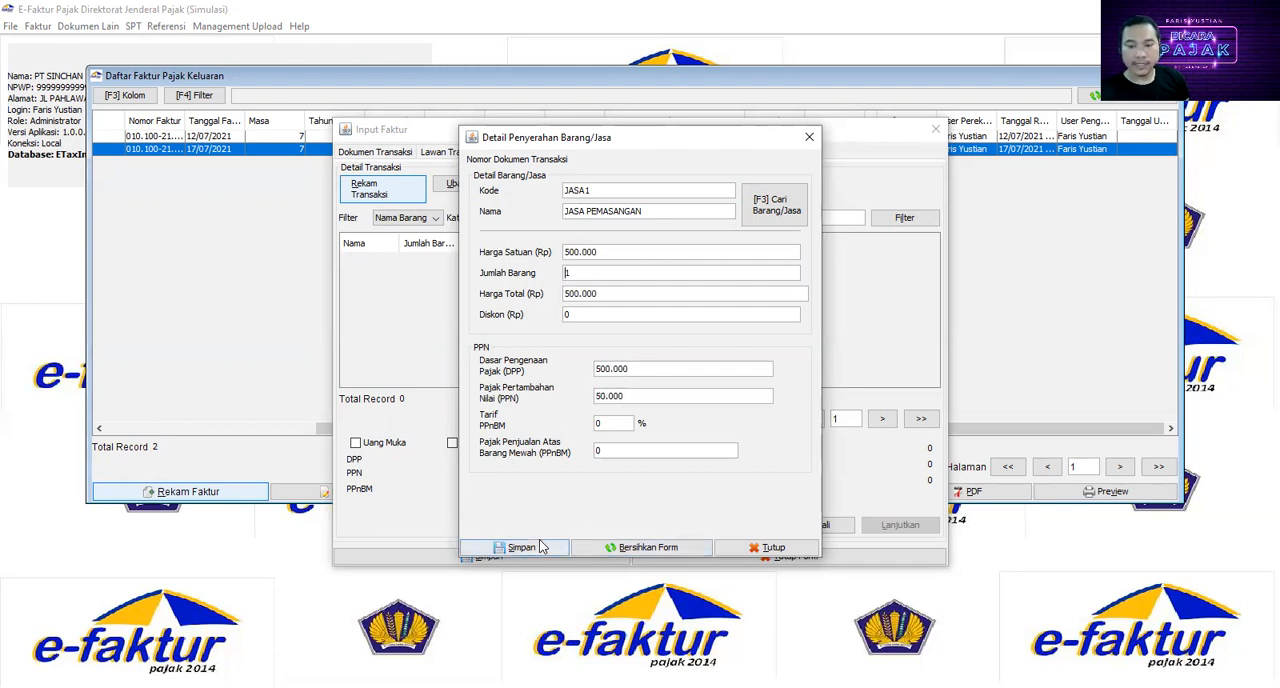
click(540, 547)
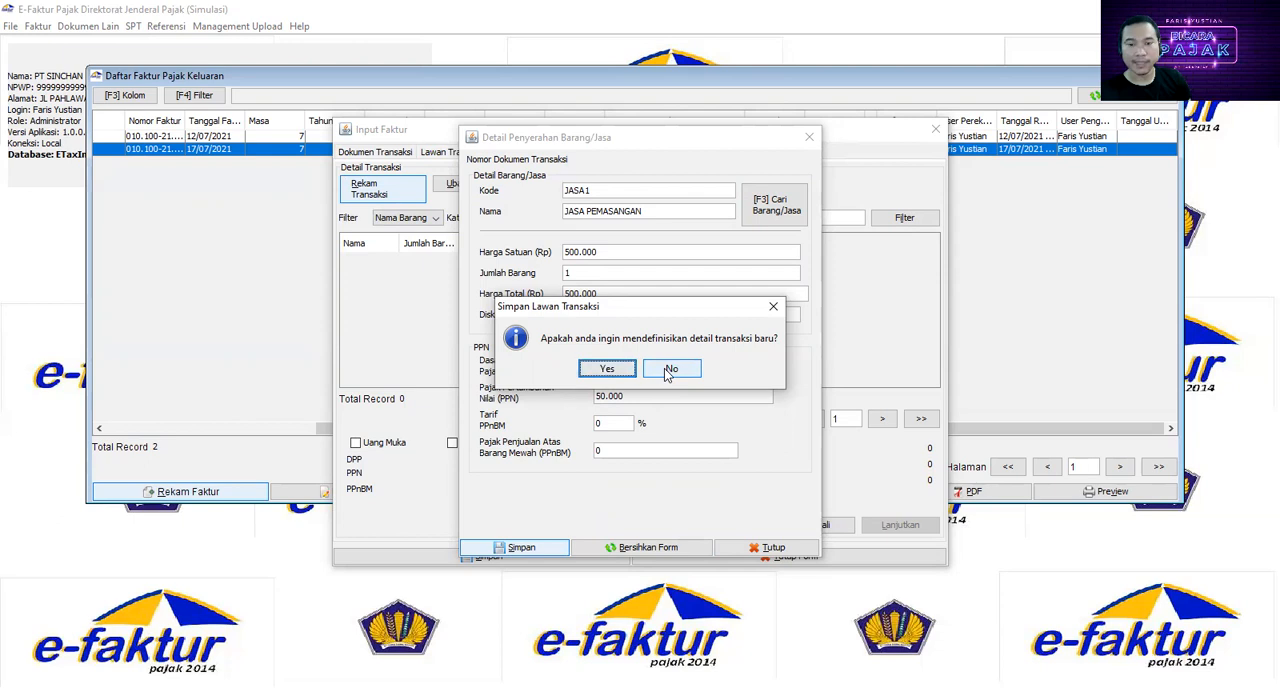
click(667, 372)
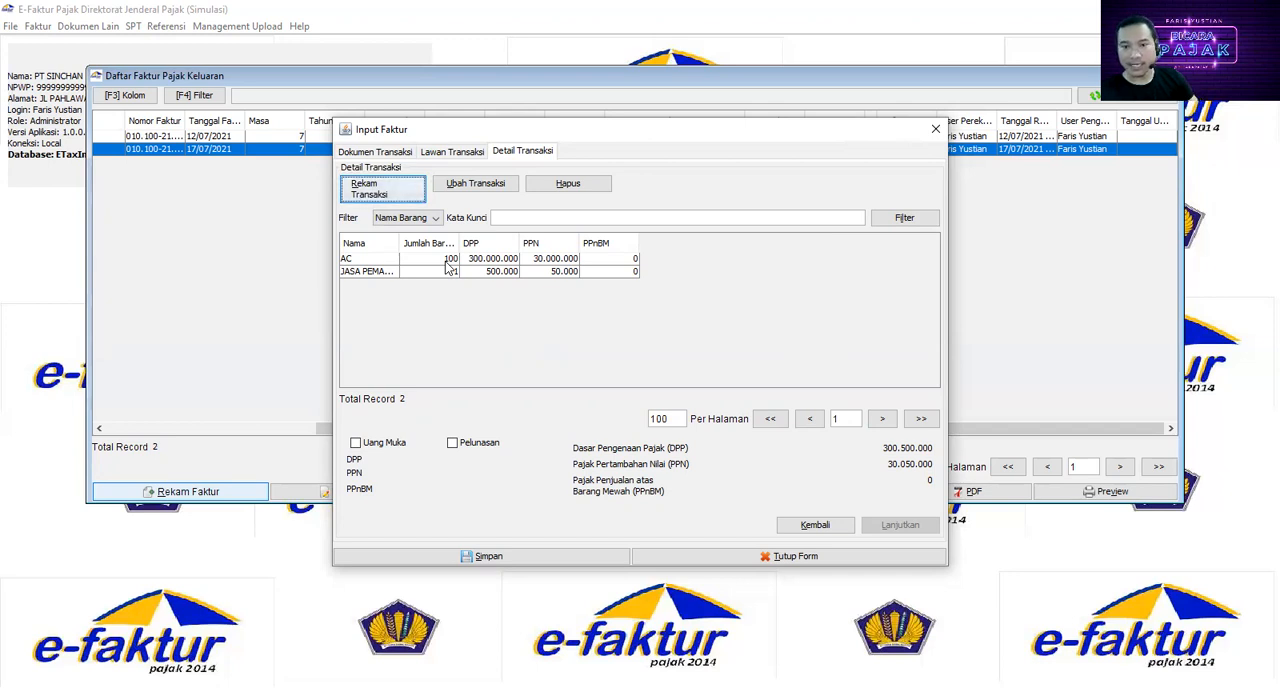
Step: Save the invoice without creating another one, and submit the newly recorded, not yet approved invoice for upload
click(509, 558)
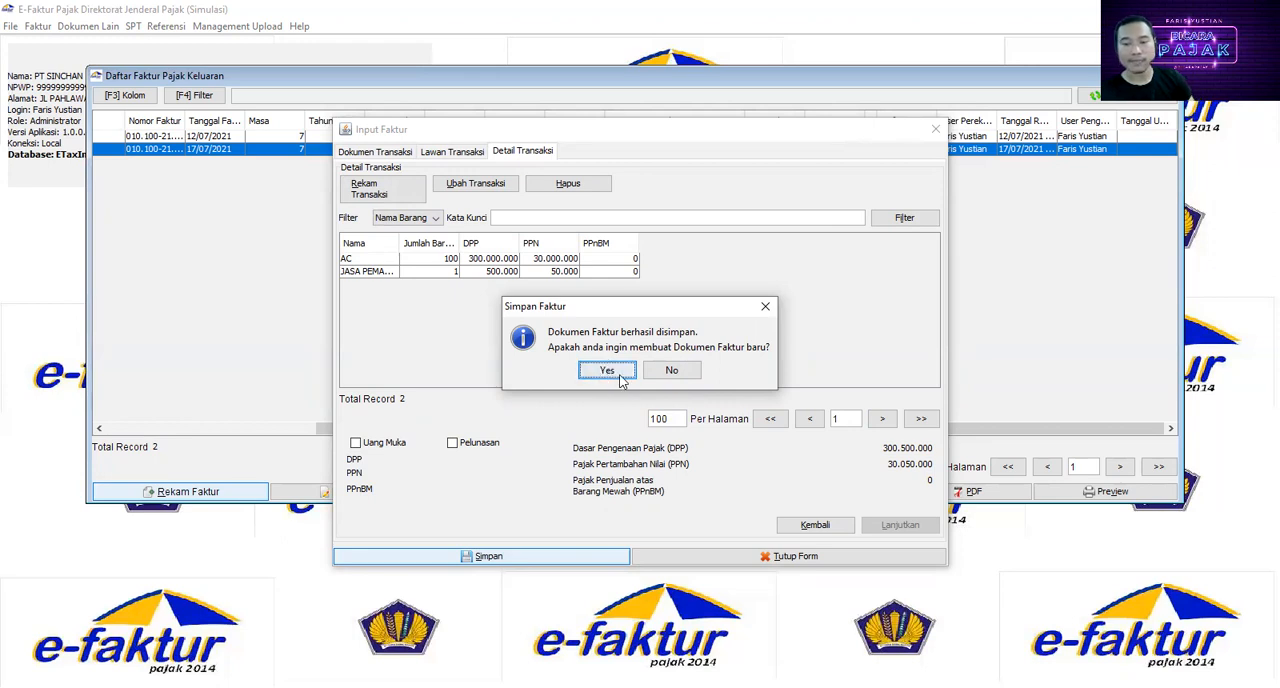
click(682, 378)
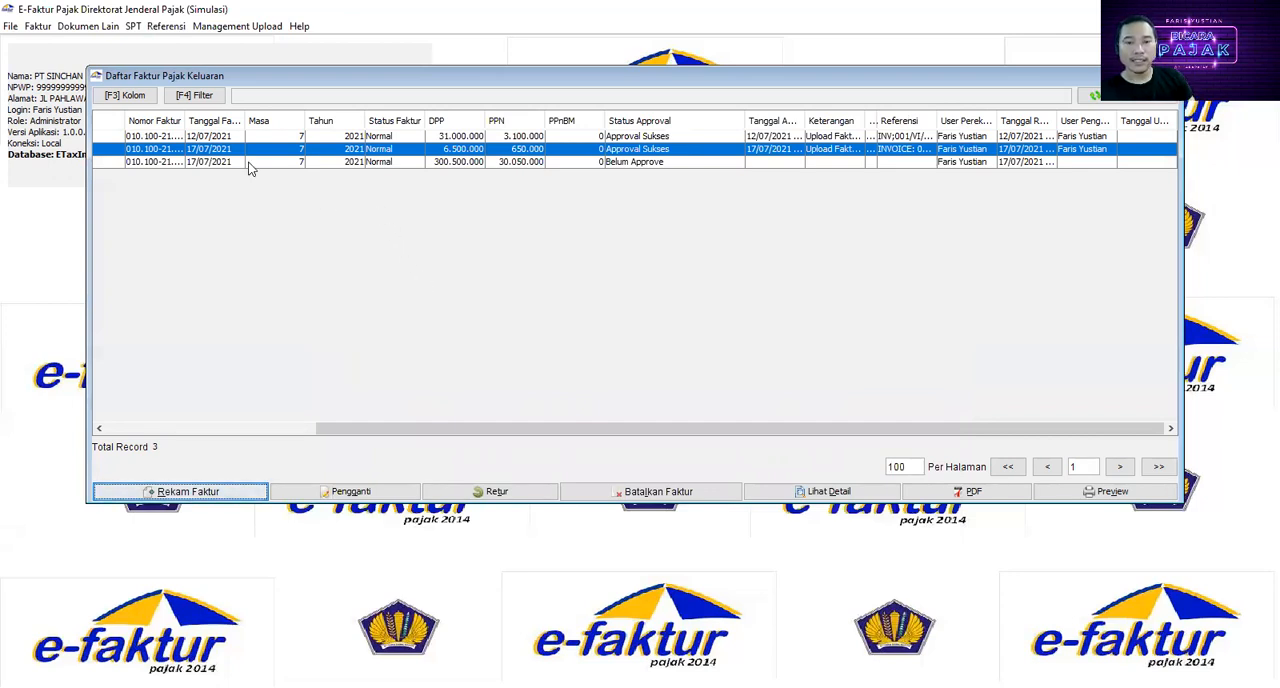
click(638, 162)
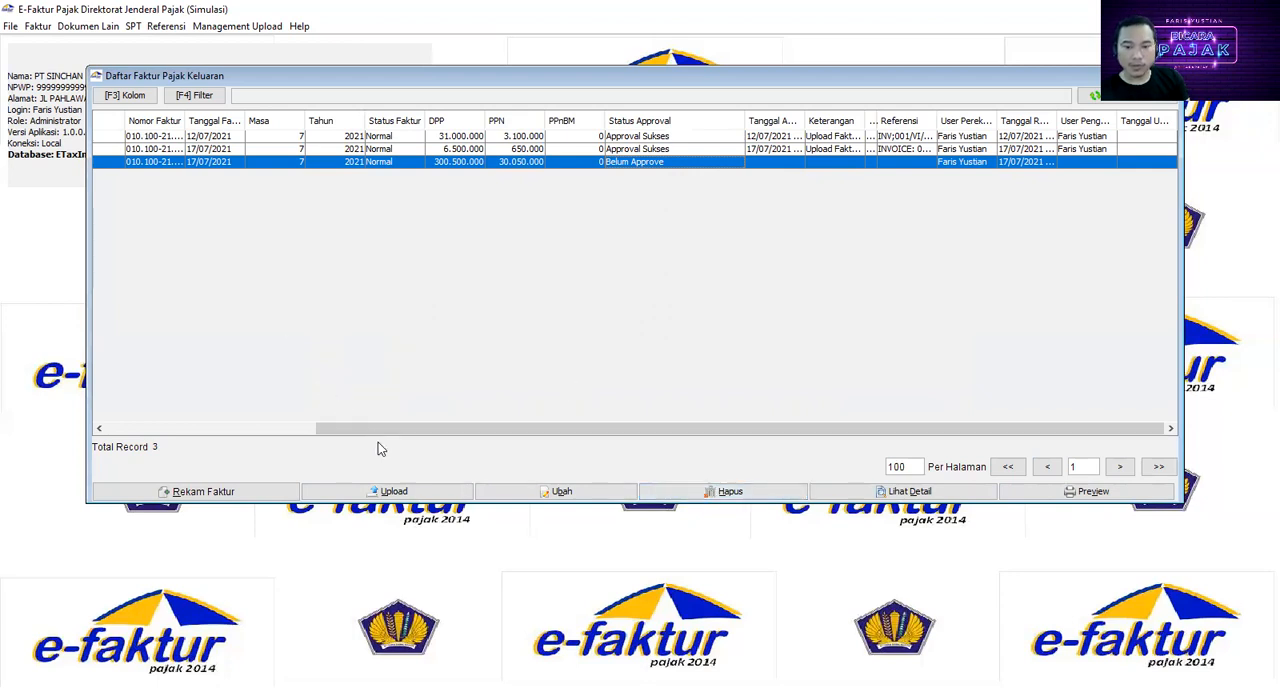
click(388, 491)
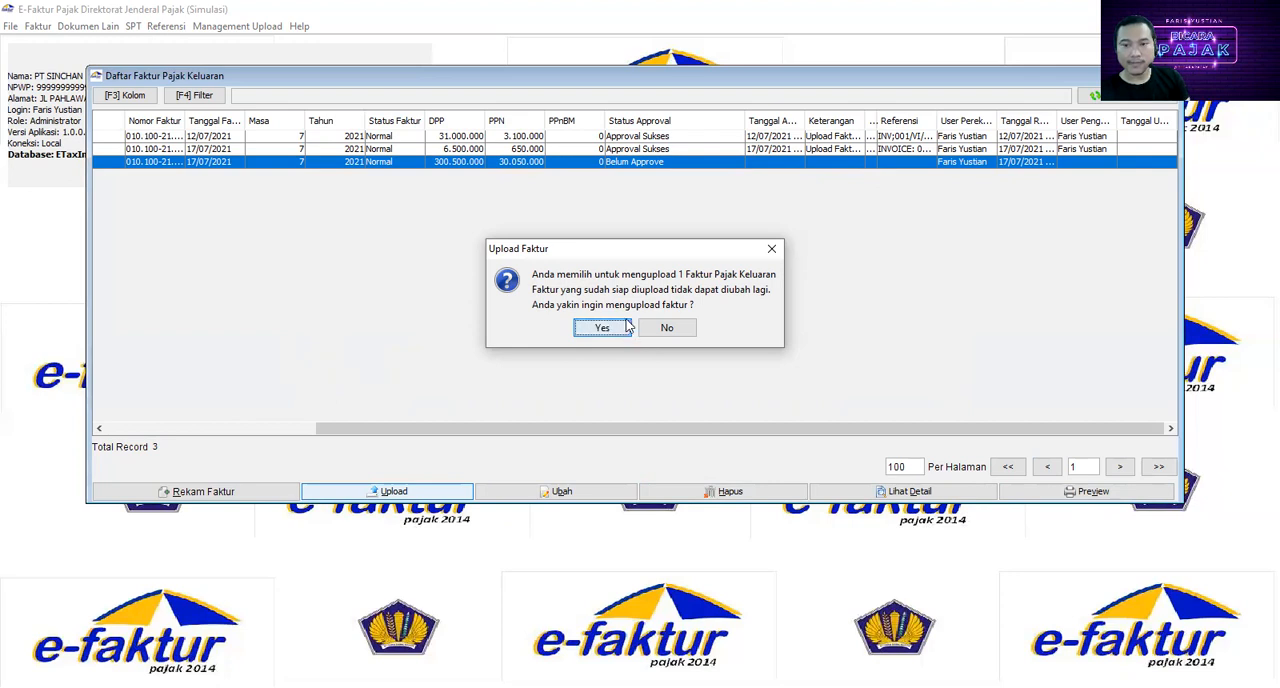
click(621, 330)
click(631, 320)
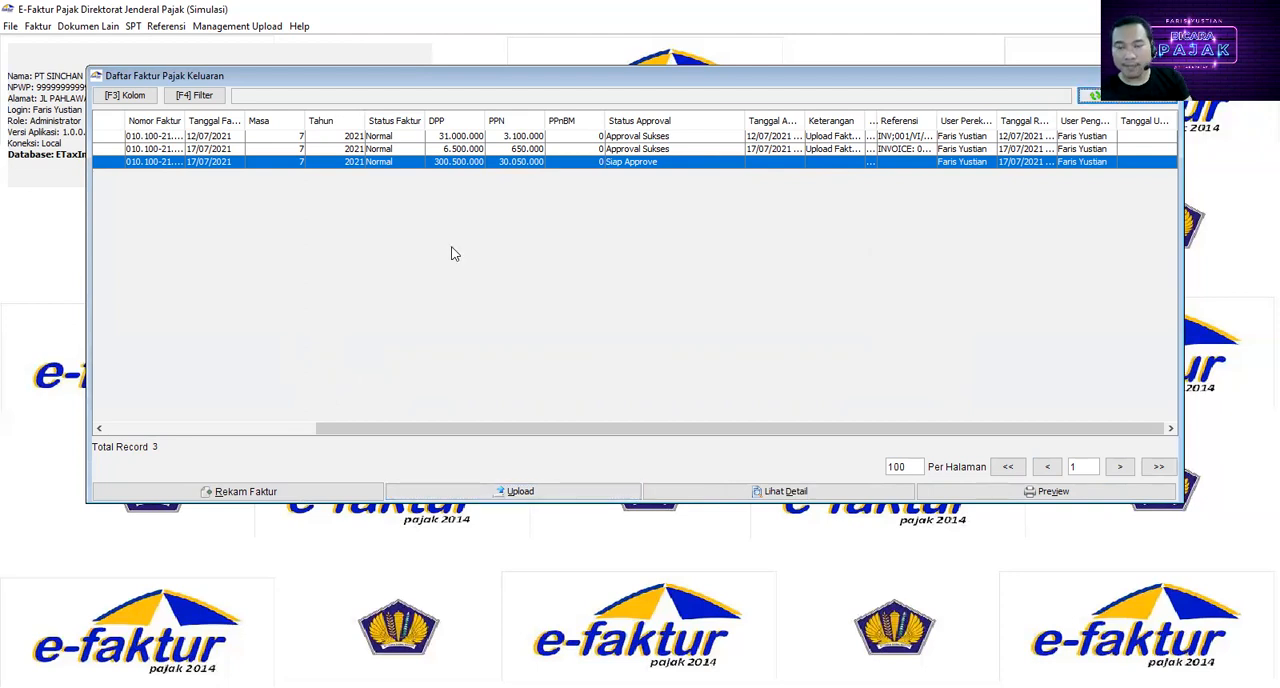
Step: Open the Upload Faktur / Retur monitor and start the uploader, entering the captcha and the E-Nofa user password
click(230, 28)
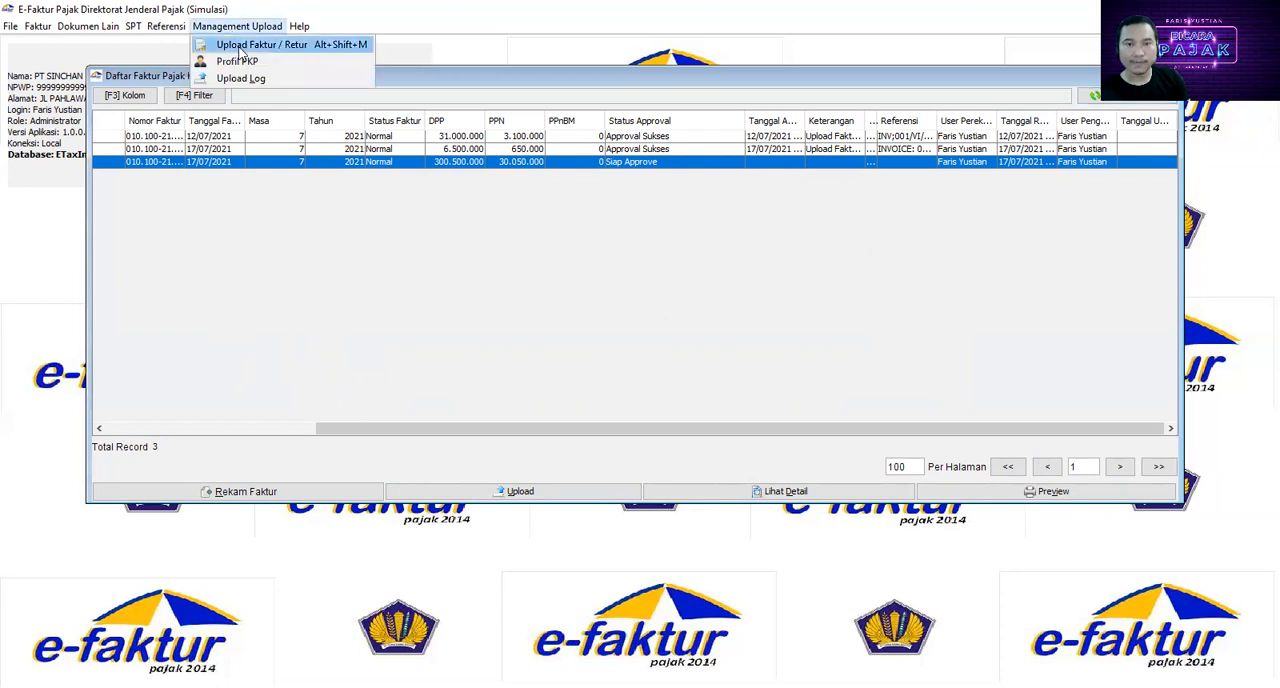
click(240, 46)
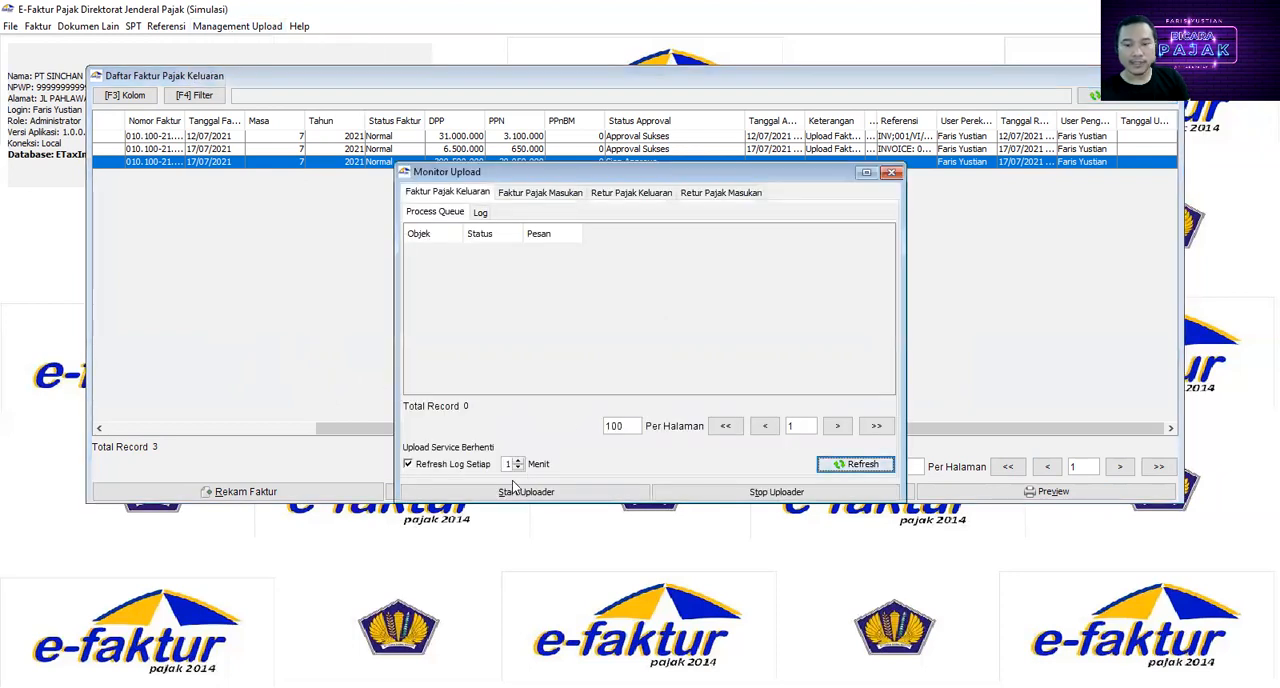
click(553, 493)
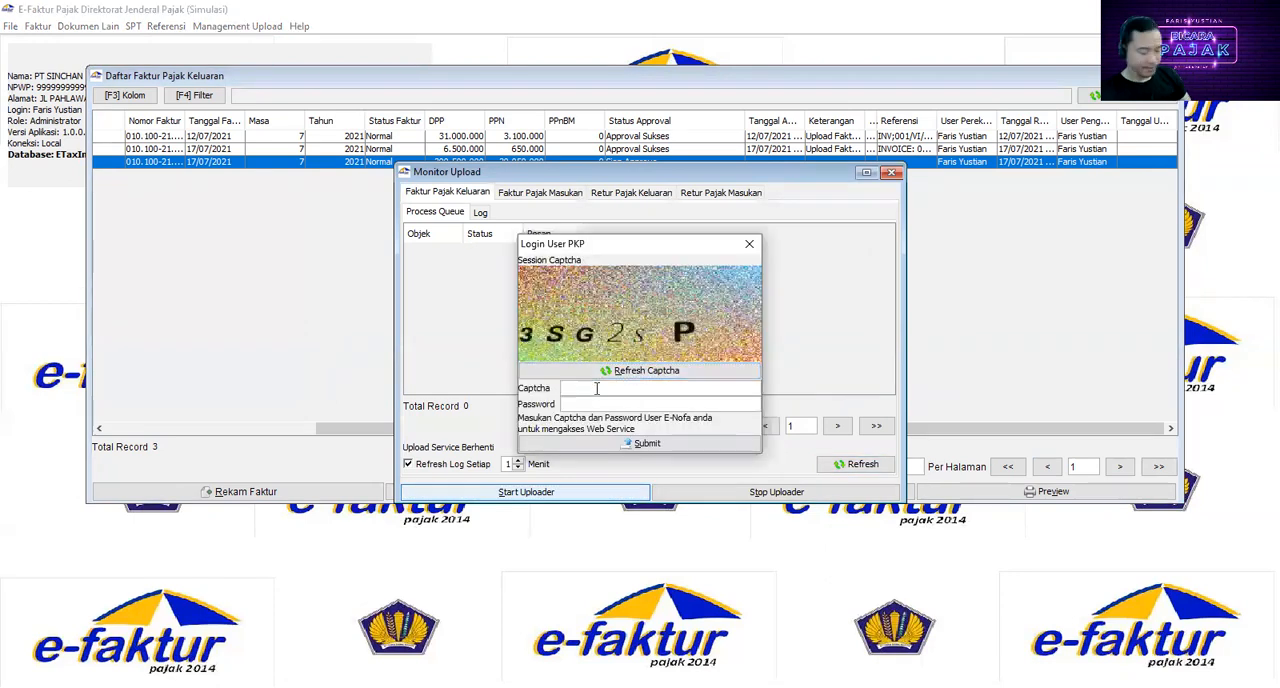
text(3SG2sP)
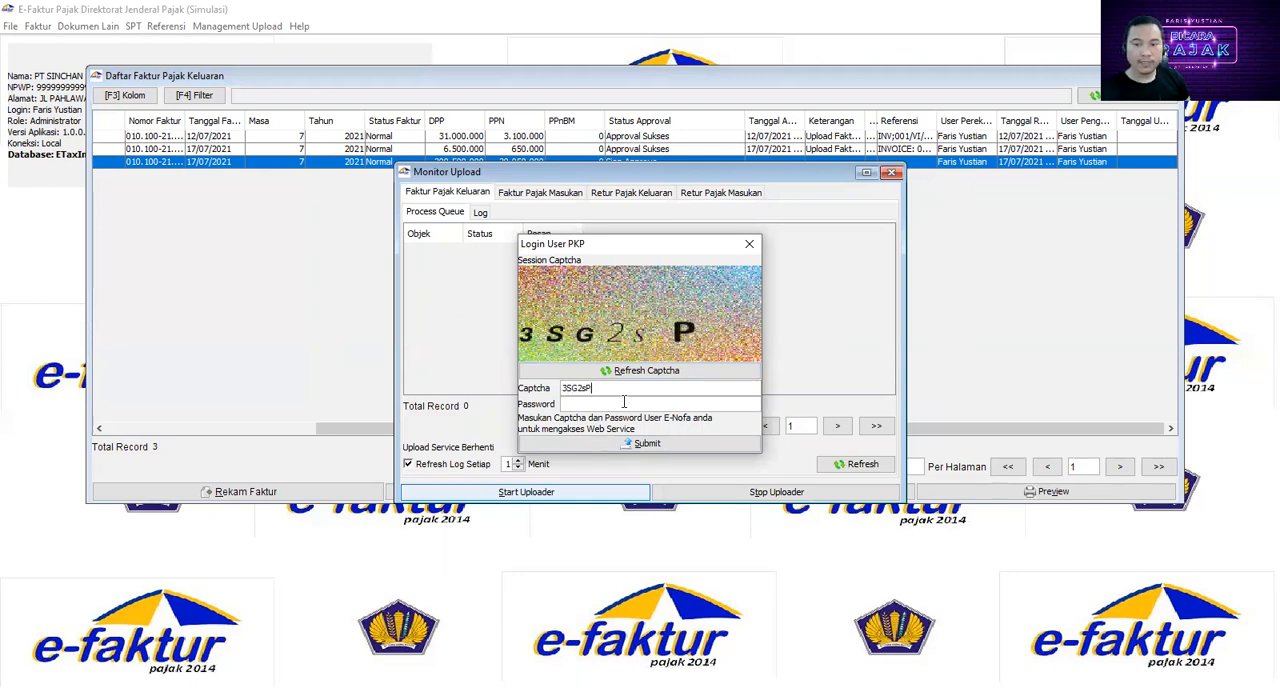
click(624, 401)
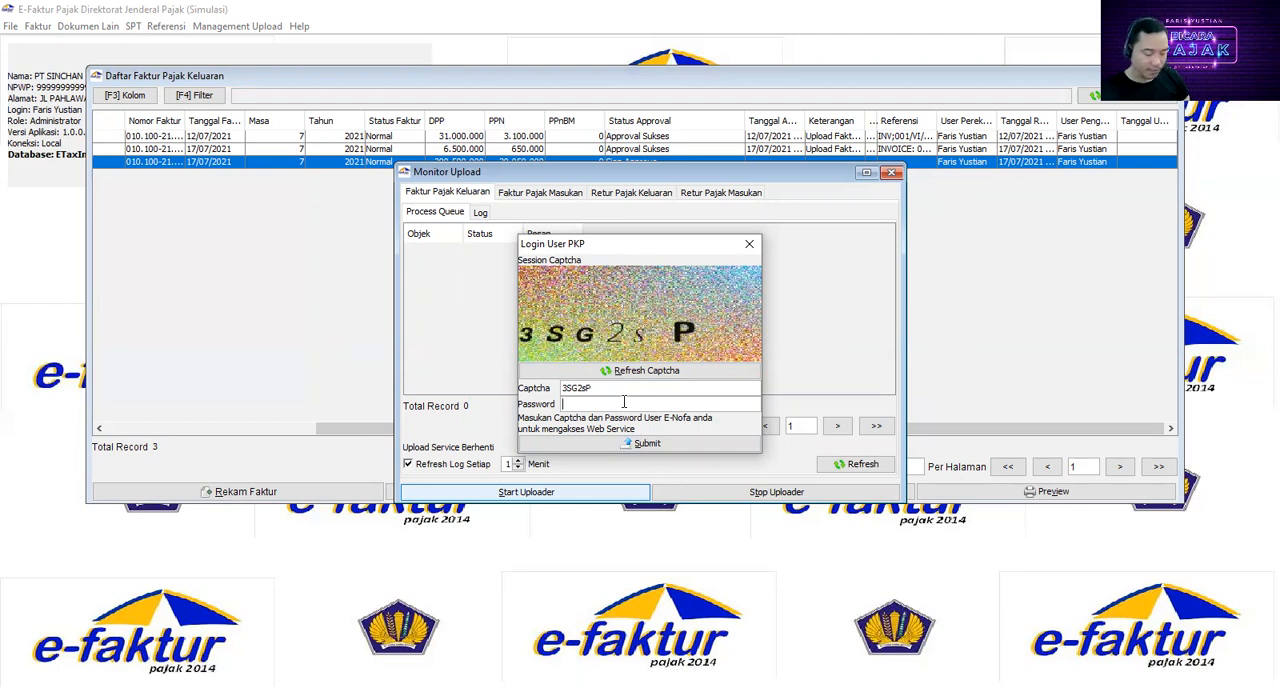
text(***************)
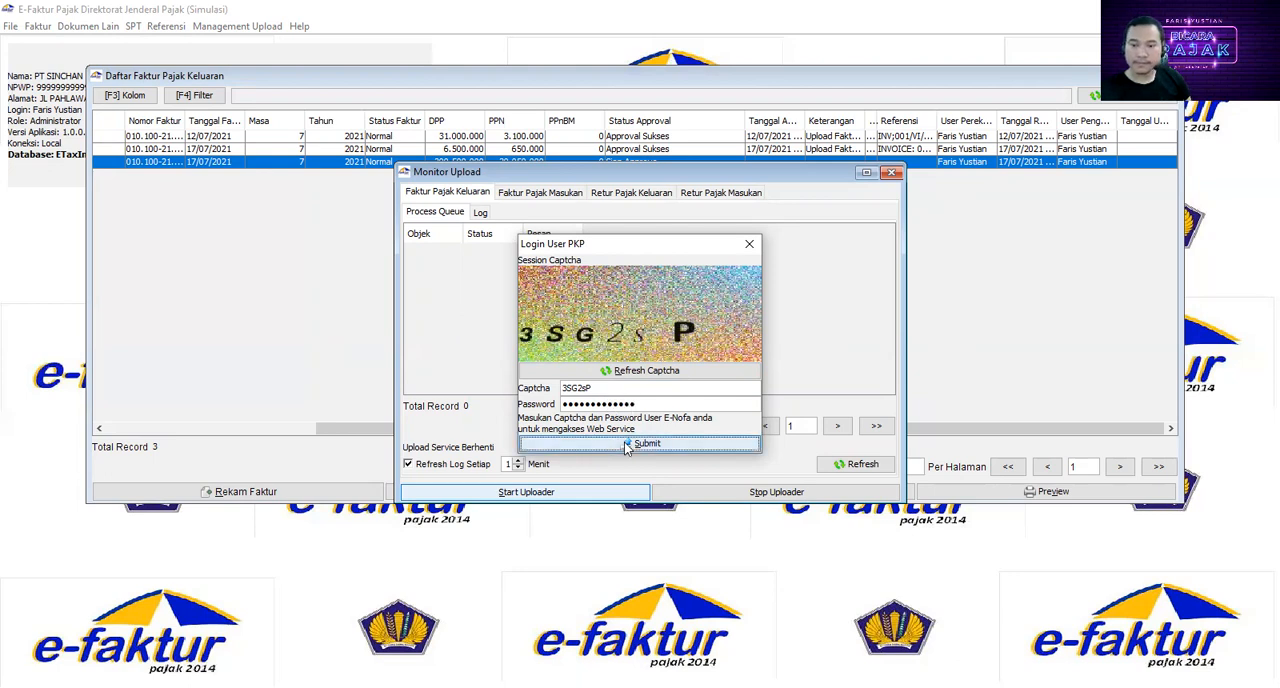
click(625, 444)
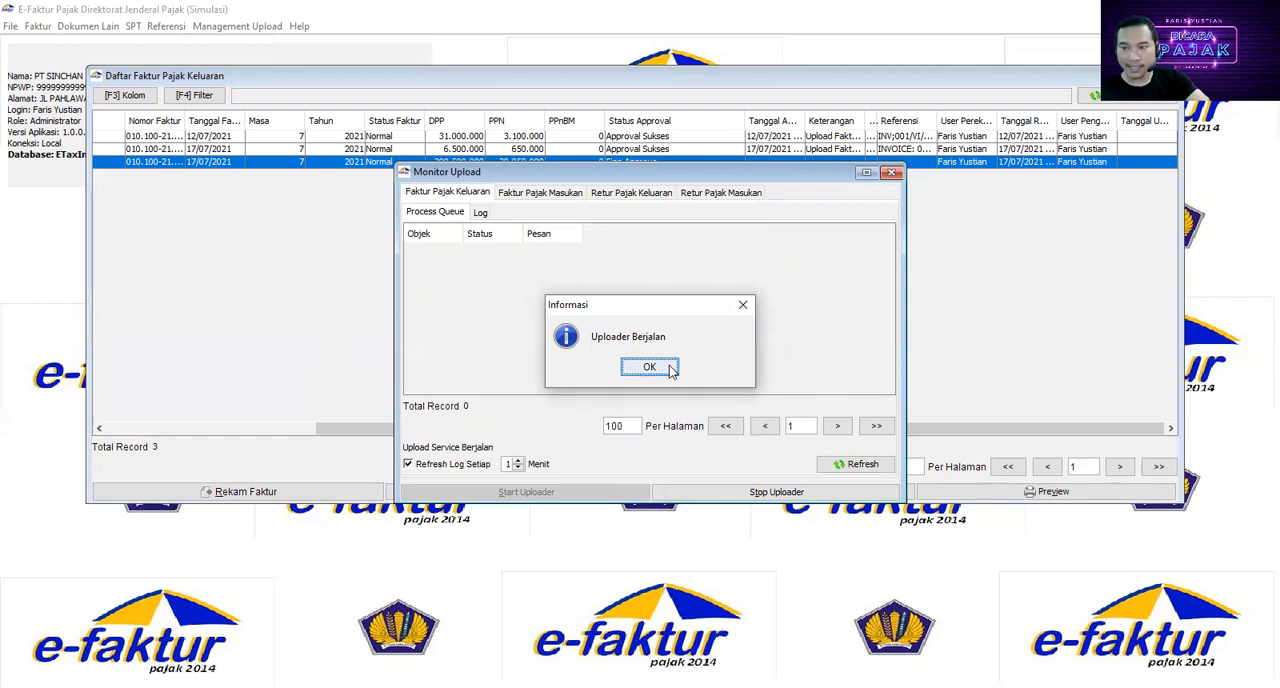
click(649, 367)
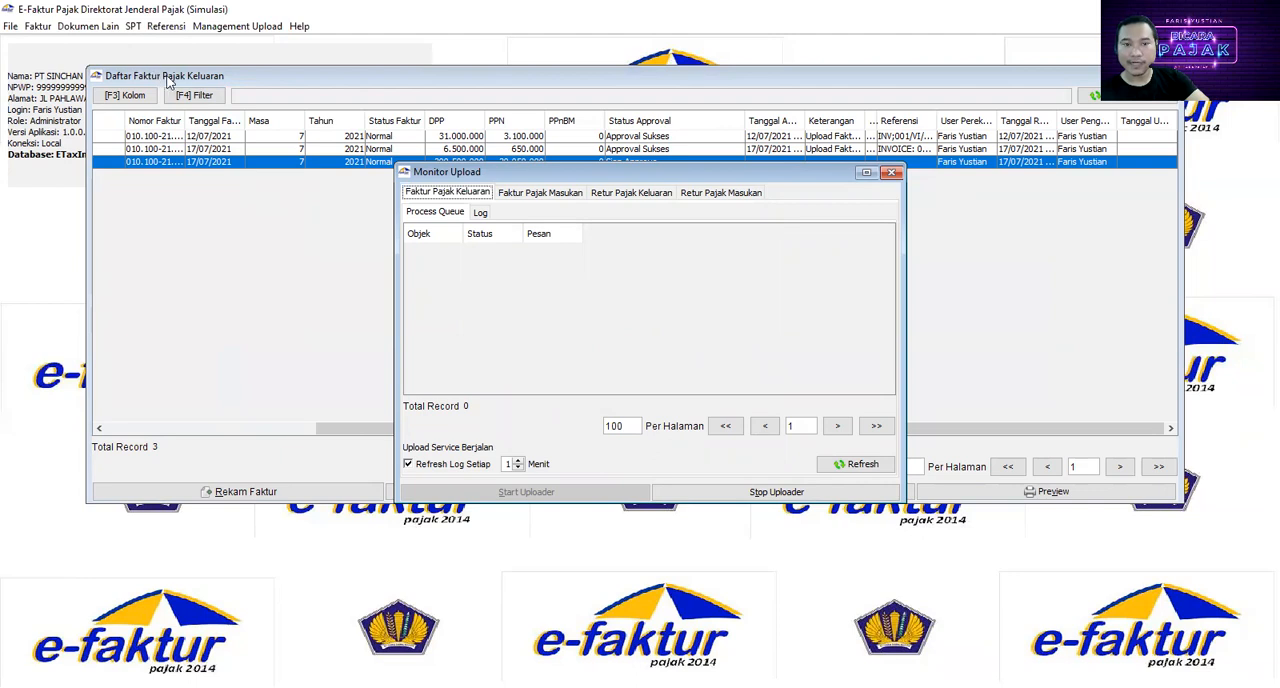
Step: Refresh the output invoice list and start a replacement (Pengganti) for the newly uploaded invoice with DPP 300.500.000
click(256, 84)
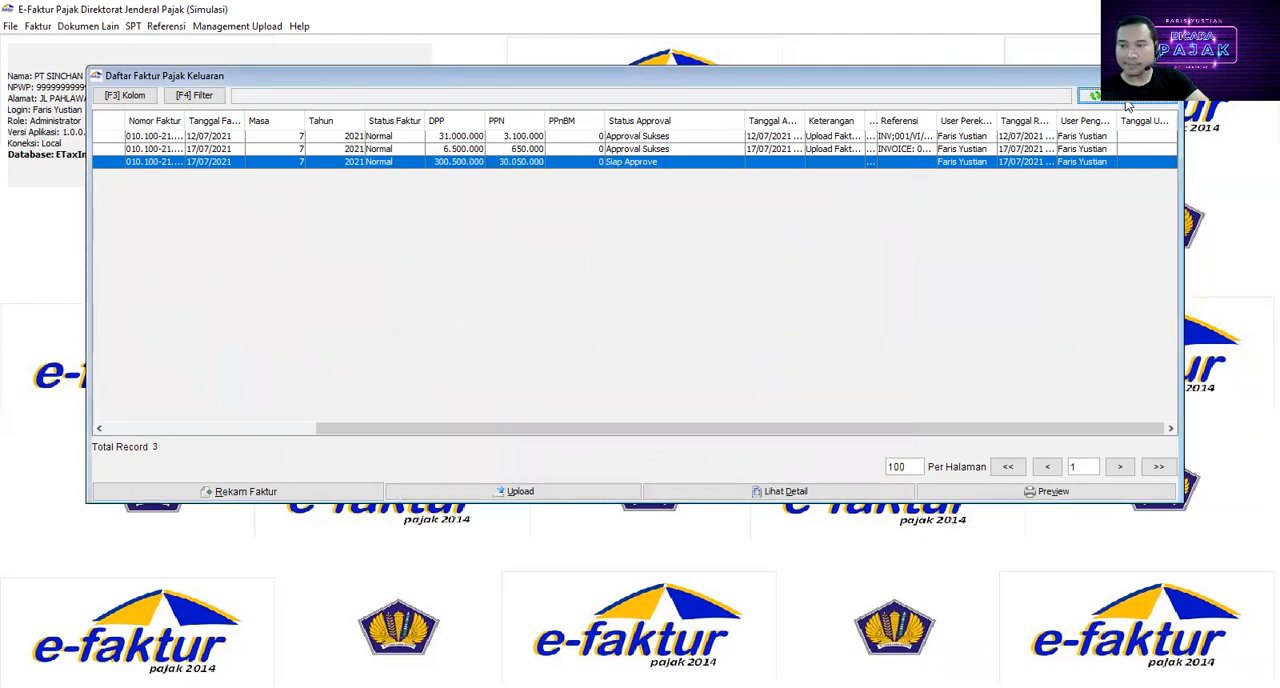
click(1094, 95)
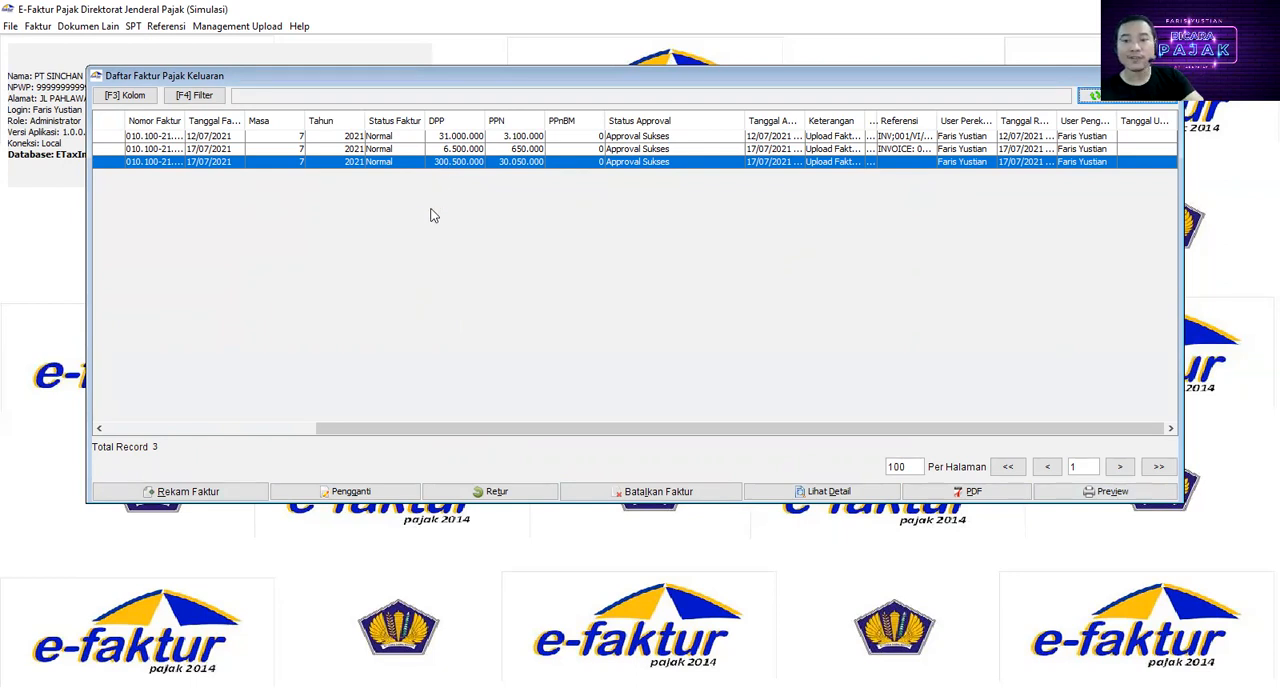
click(302, 149)
click(300, 163)
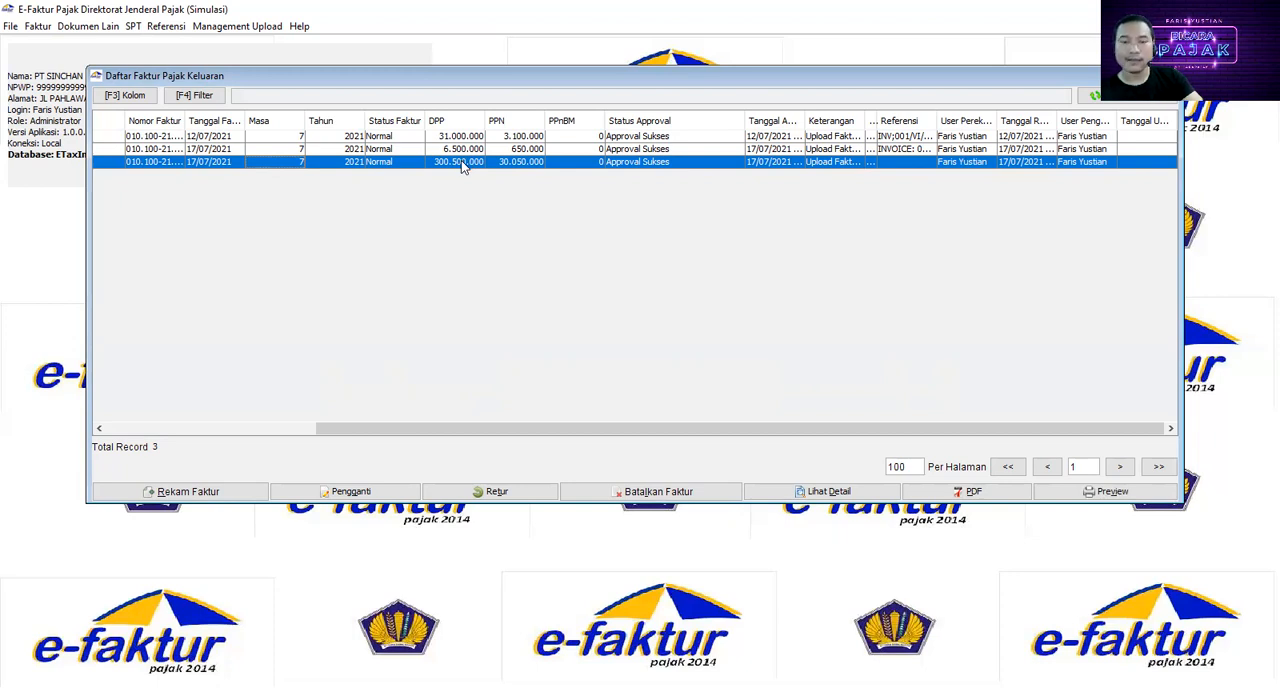
click(363, 491)
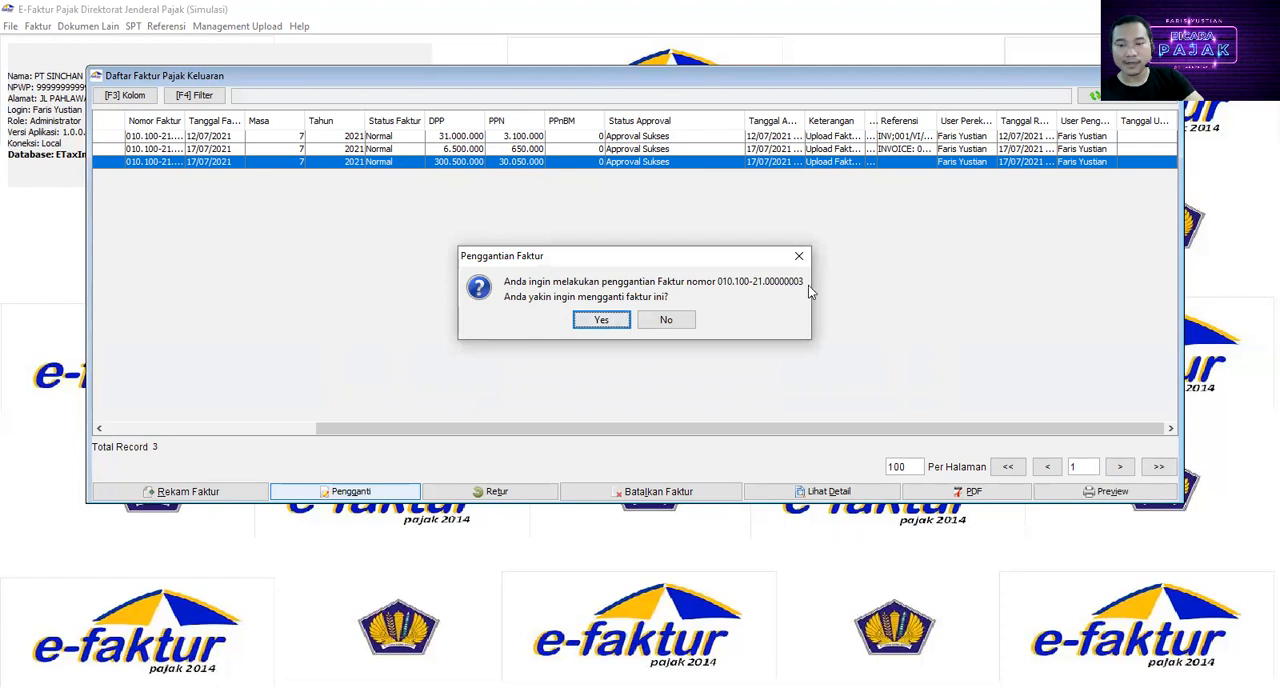
click(612, 322)
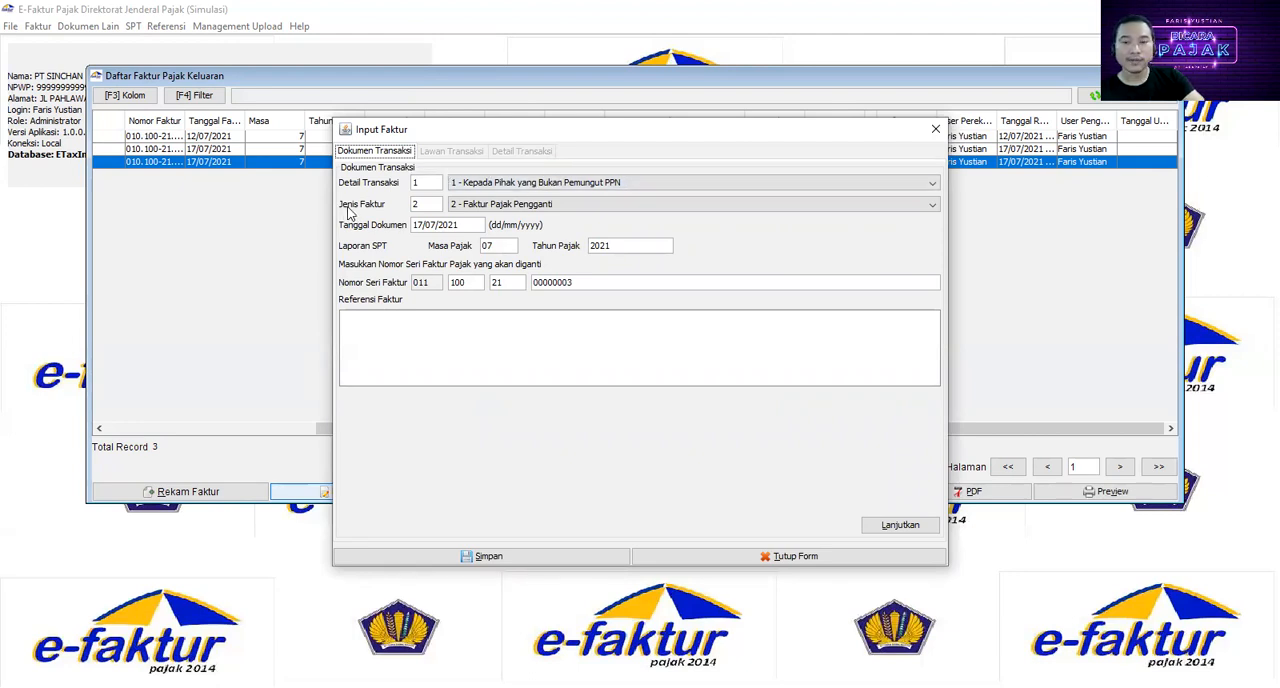
Step: Choose 2 - Faktur Pajak Pengganti as the invoice type and 1 - Kepada Pihak yang Bukan Pemungut PPN as the transaction detail
click(478, 206)
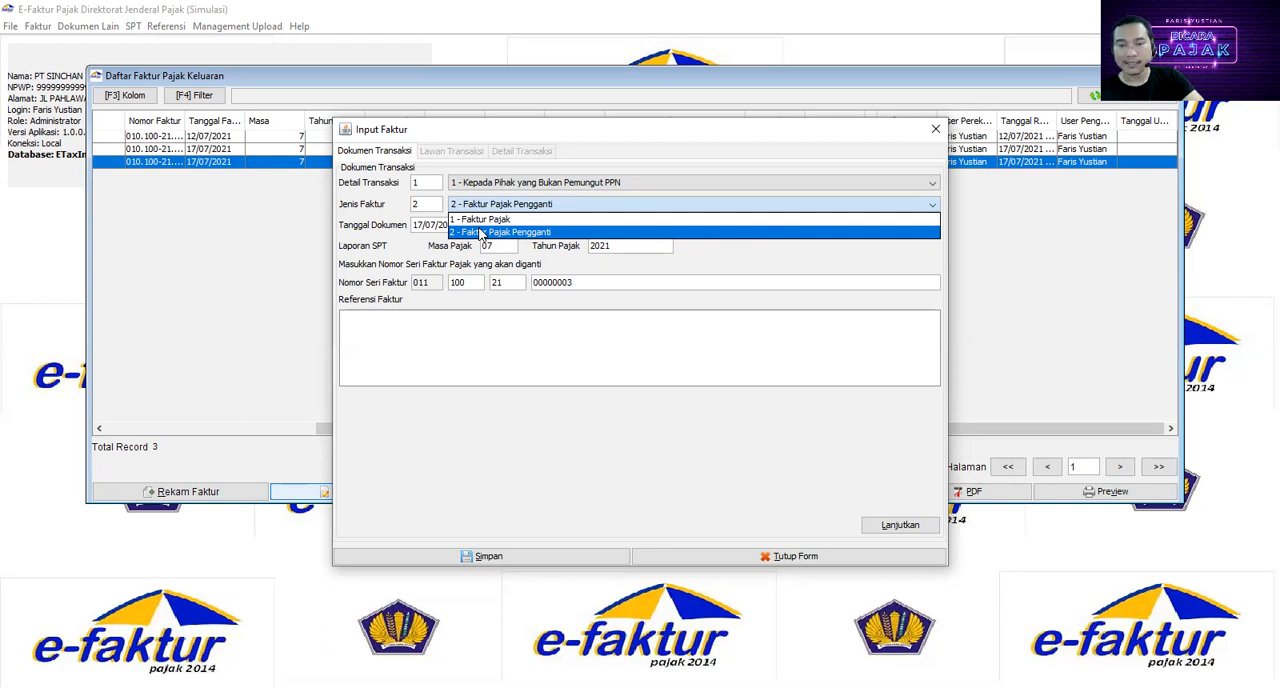
click(481, 233)
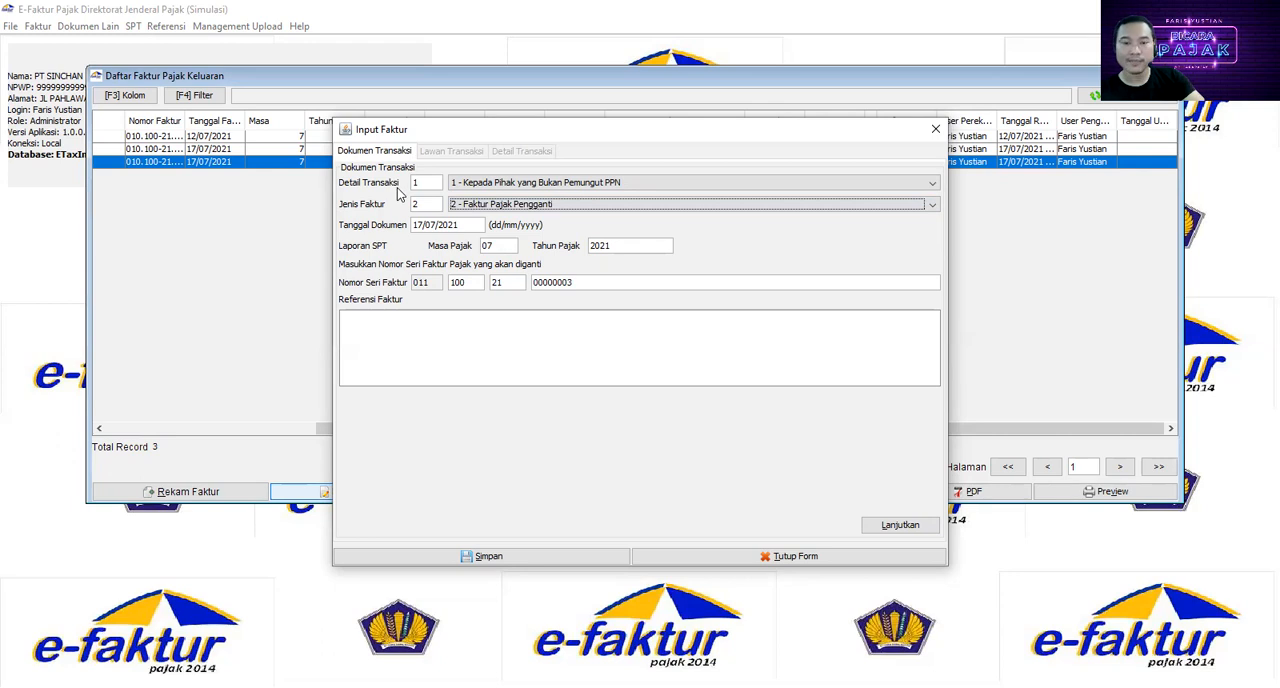
click(473, 185)
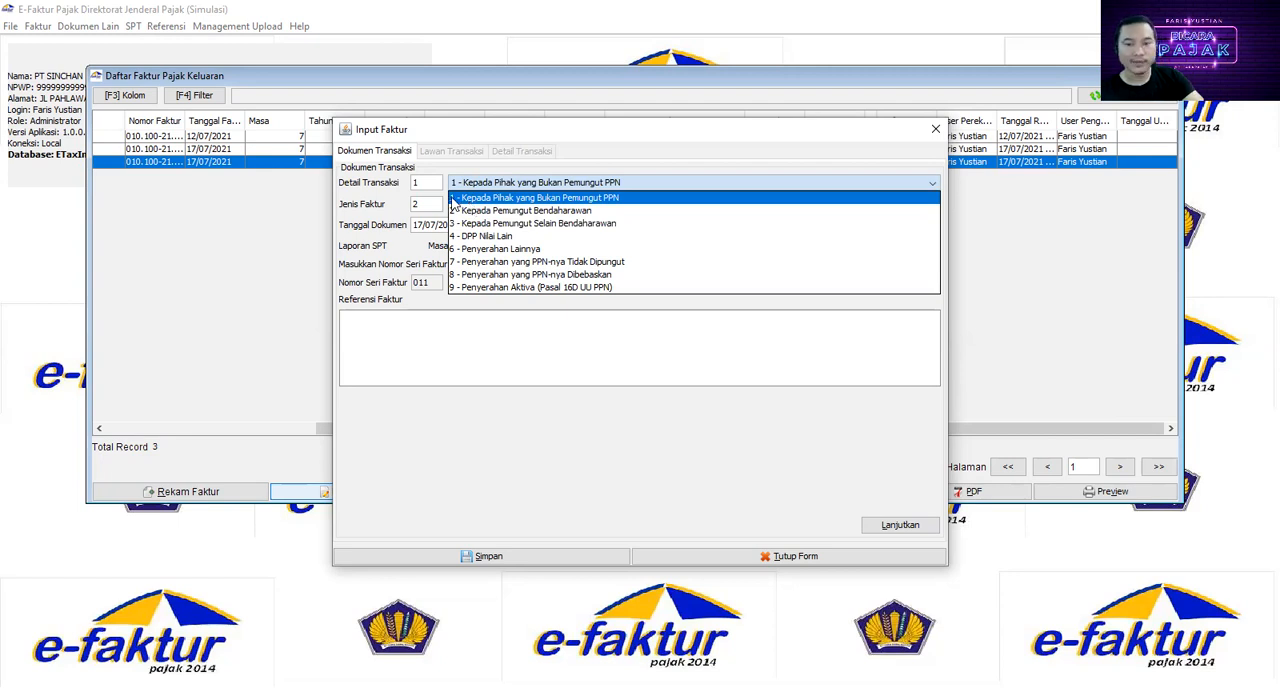
click(452, 199)
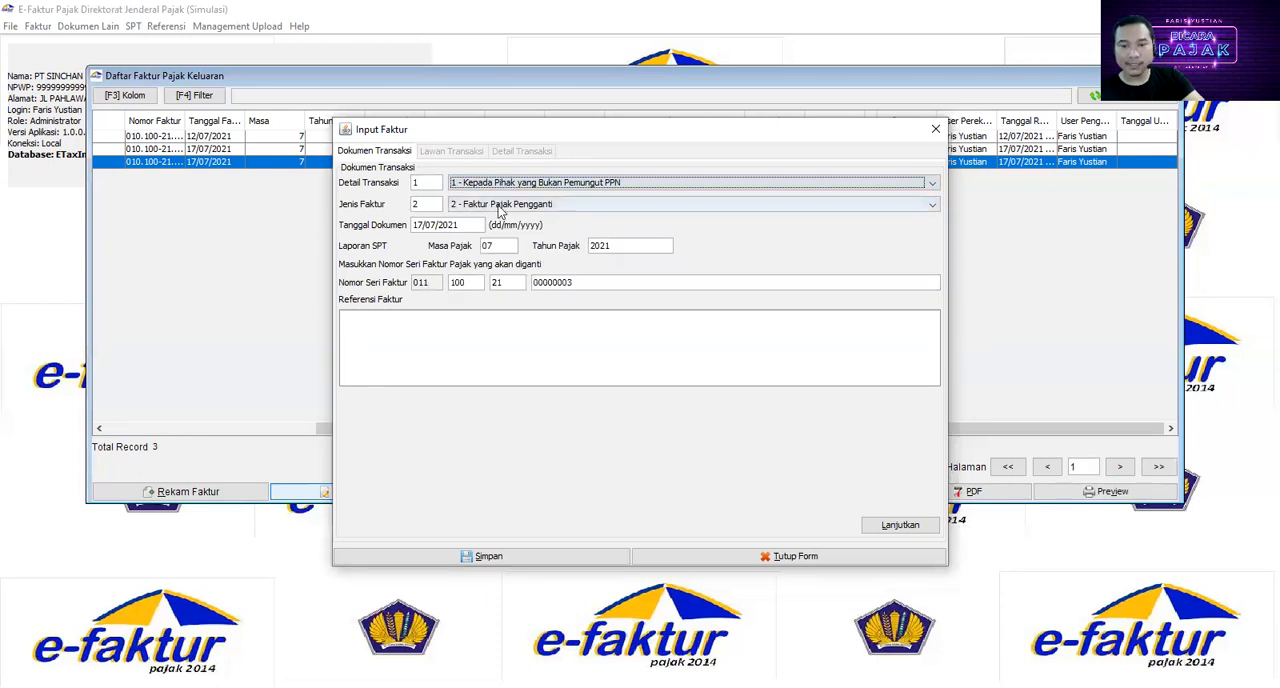
Step: Enter the invoice reference "INVOICE: 01/JULI/2021", confirm making the replacement invoice, and continue past the counterparty to the transaction details
click(398, 323)
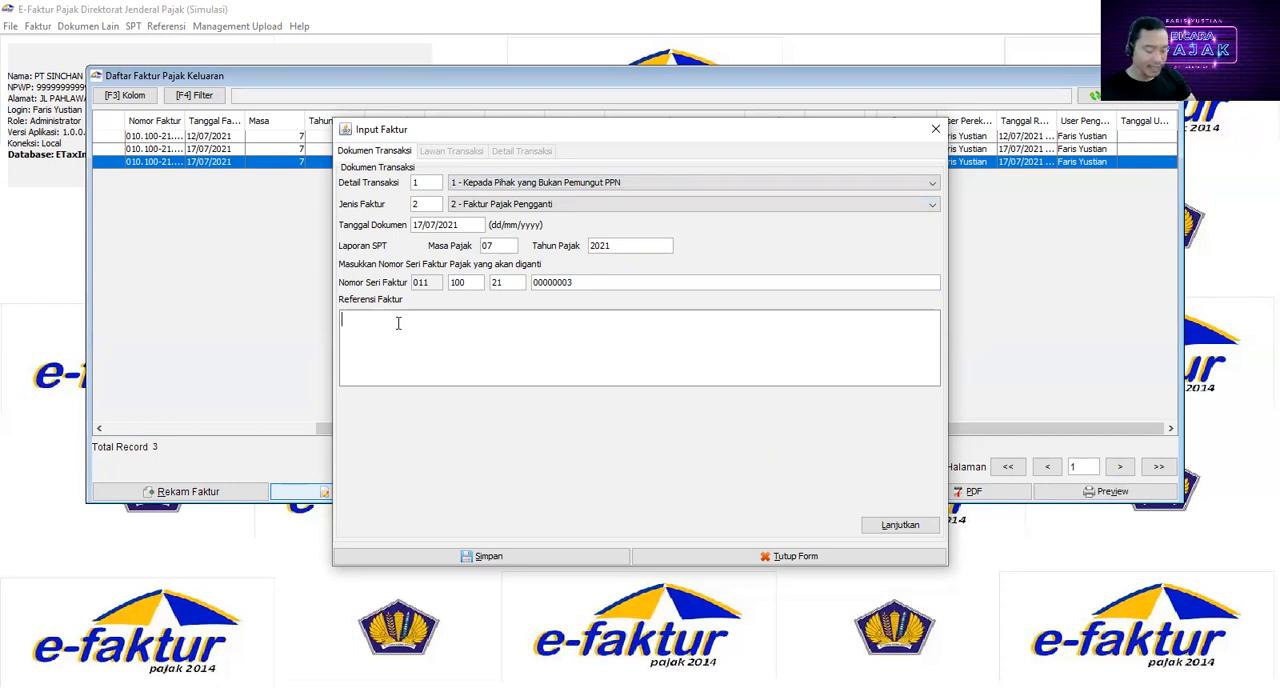
text(INVOICE)
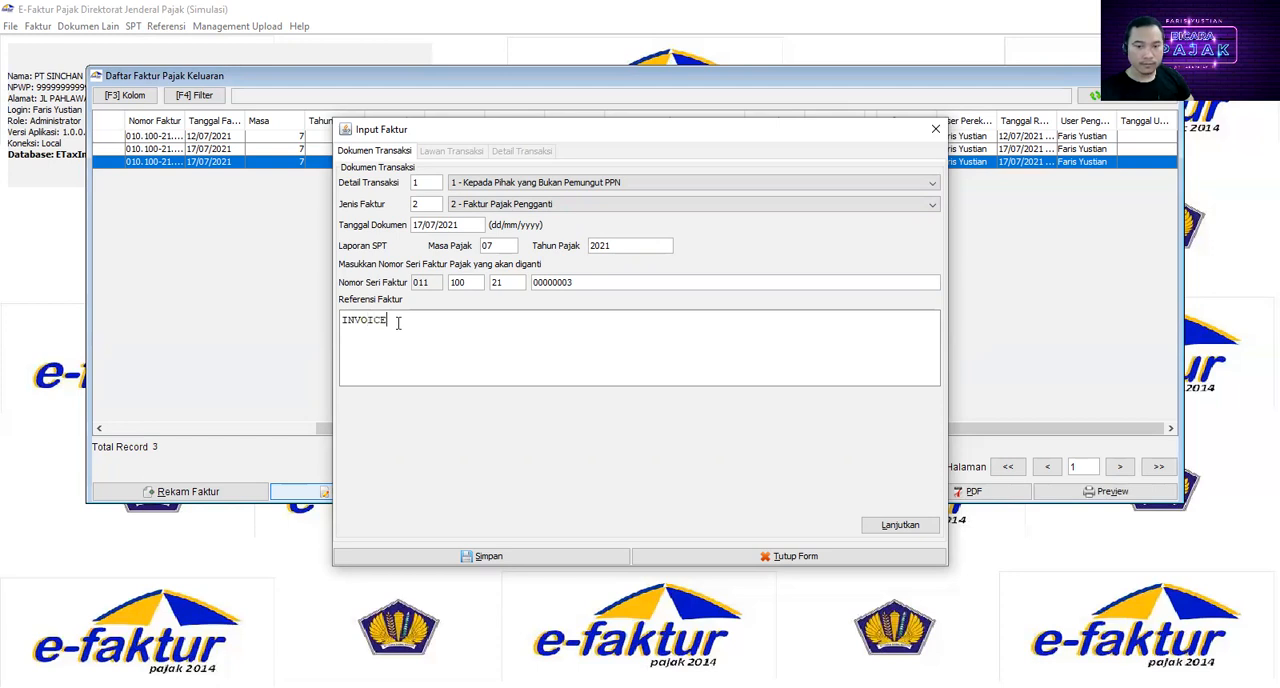
text(: 01/)
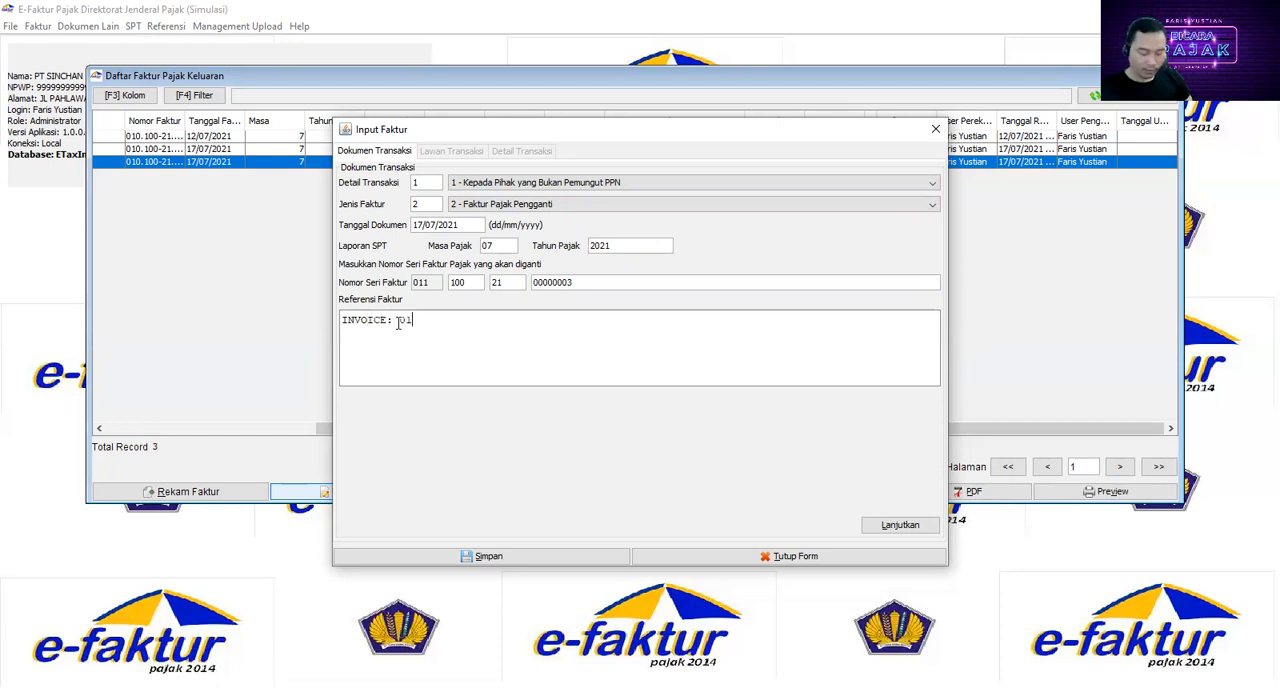
text(JULI/2021)
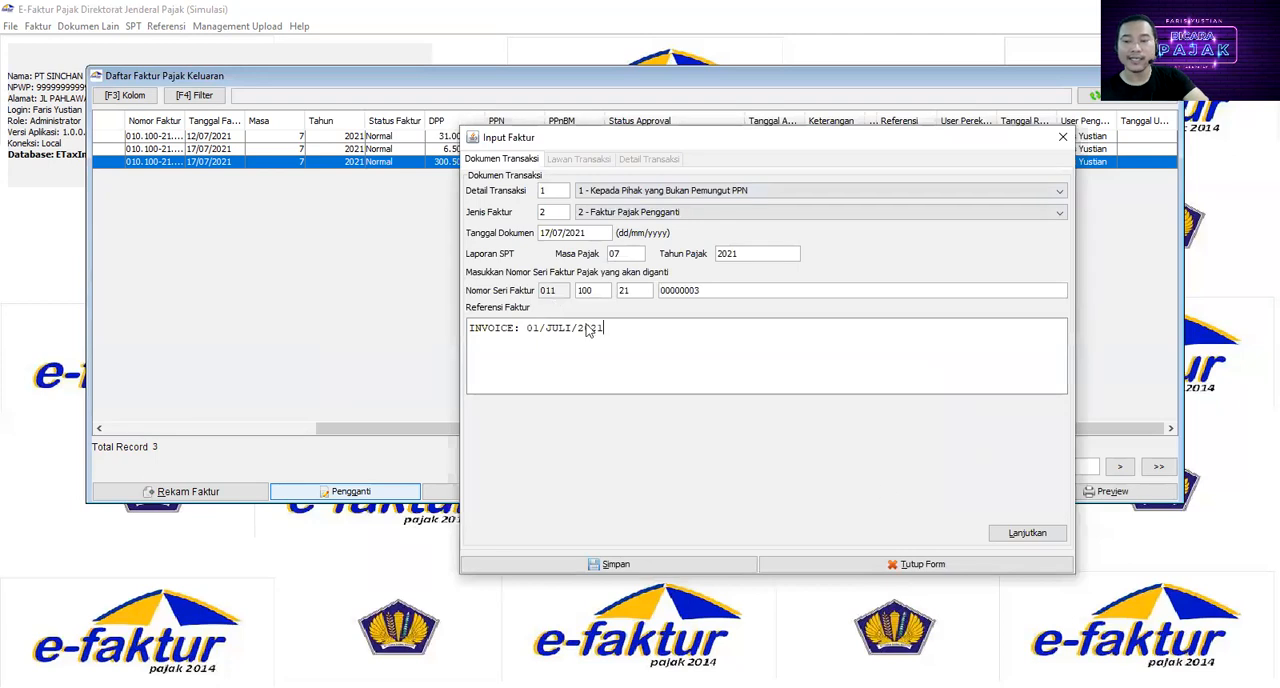
click(1027, 535)
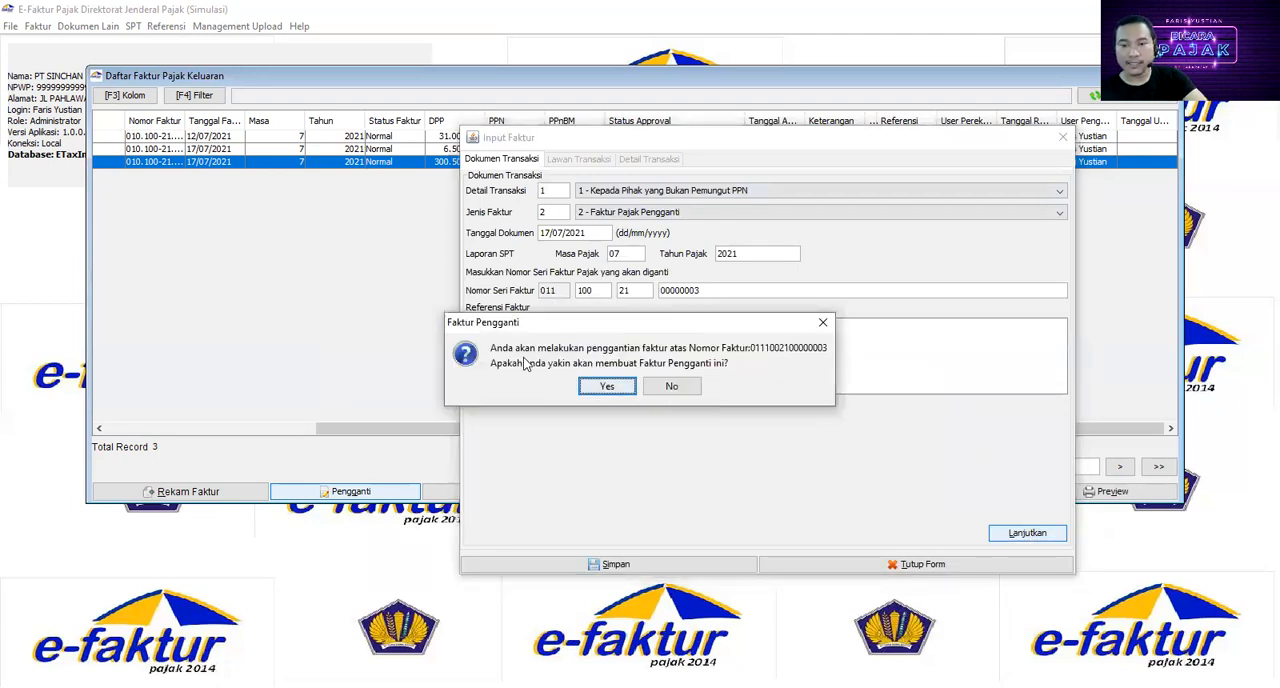
click(610, 386)
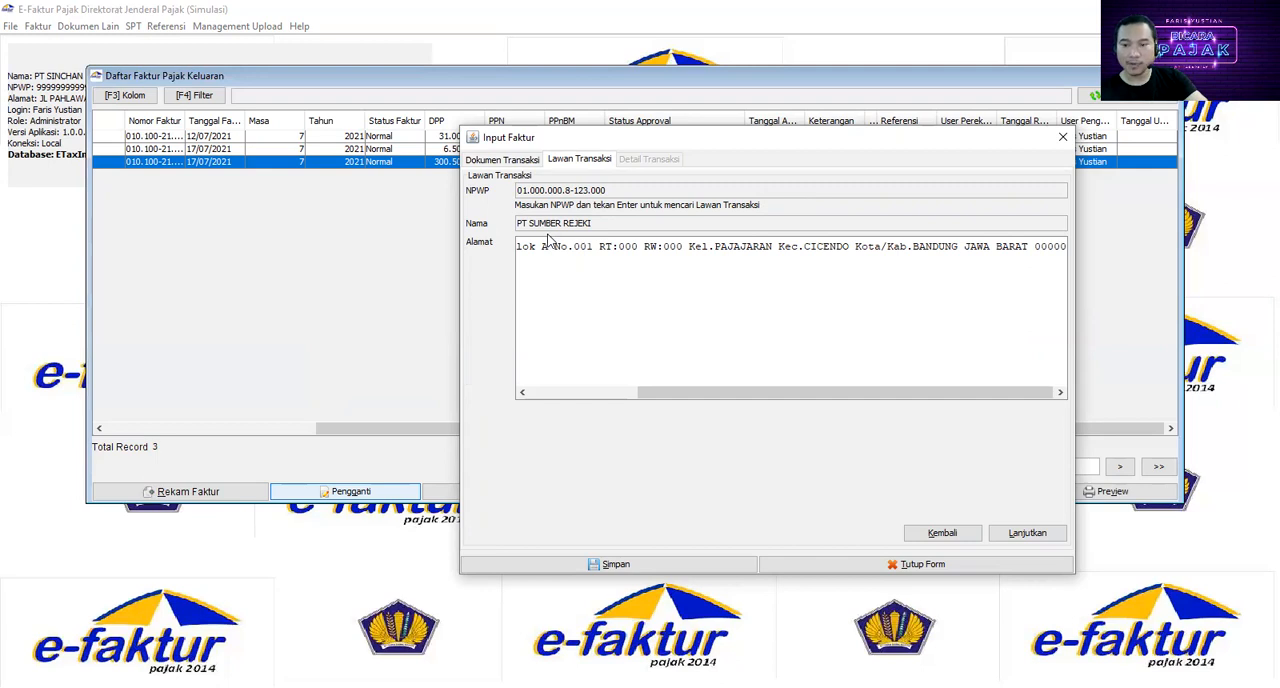
click(1027, 534)
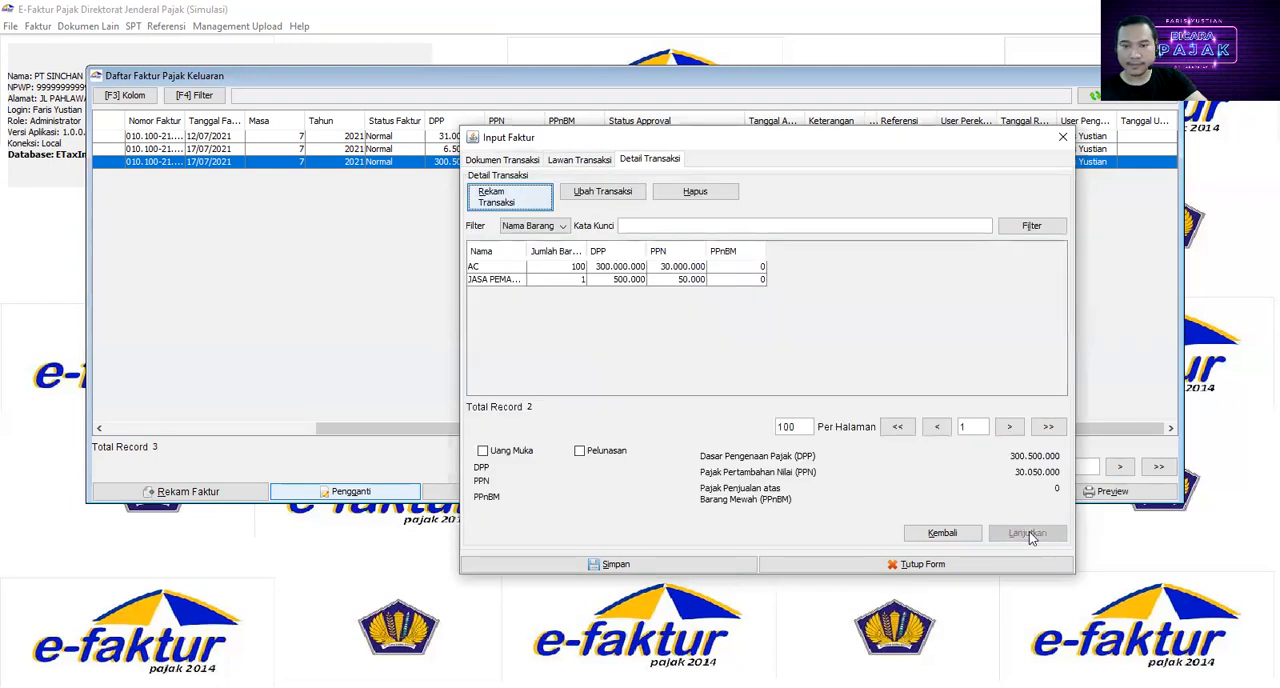
Step: Edit the AC detail line, set its quantity to 10 and save it
click(524, 269)
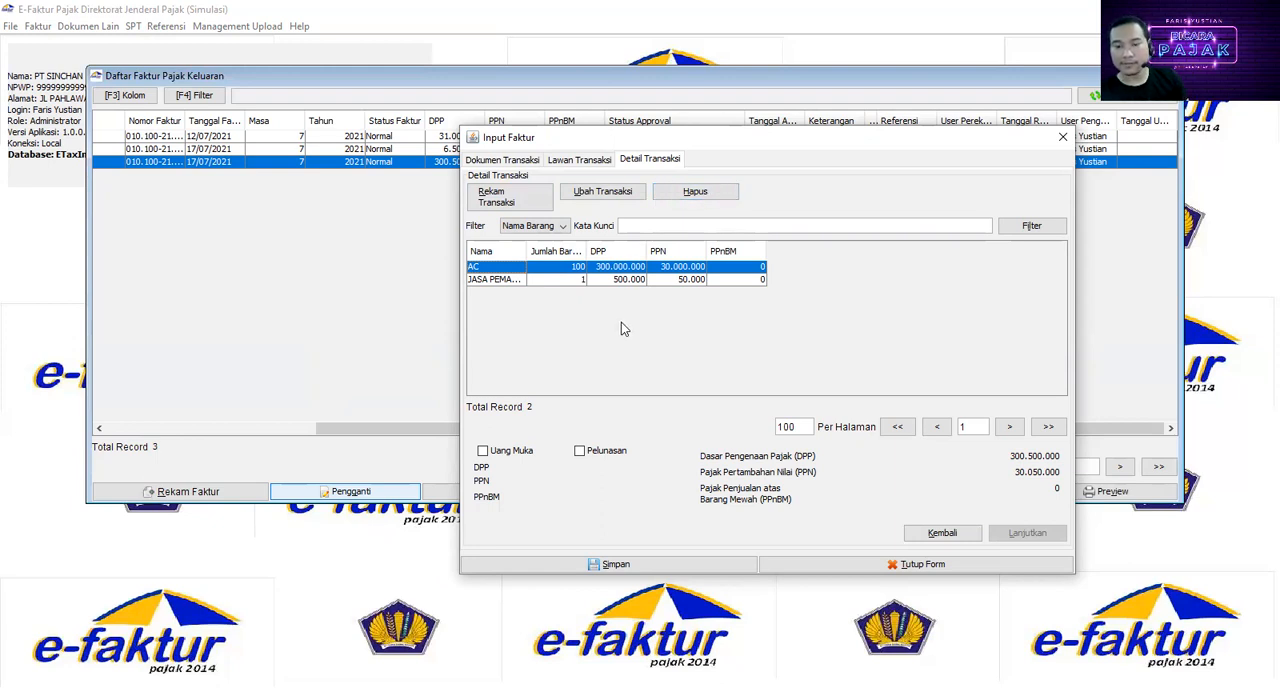
click(603, 193)
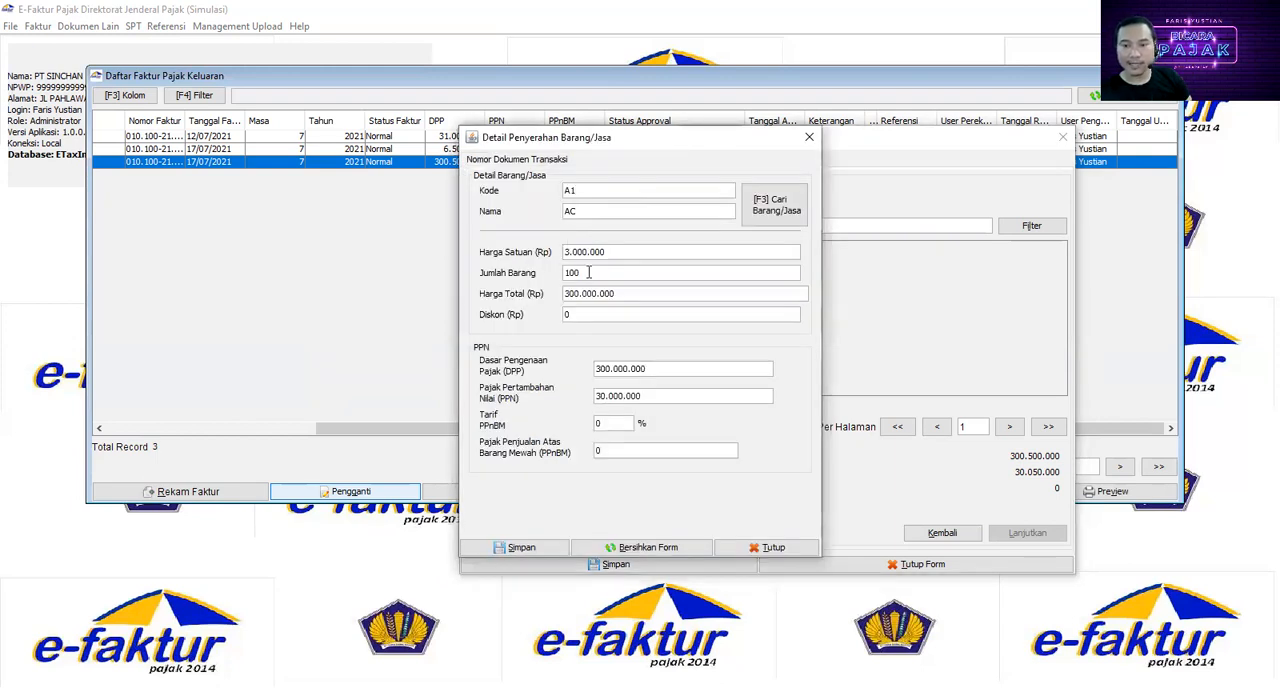
drag(595, 277, 497, 262)
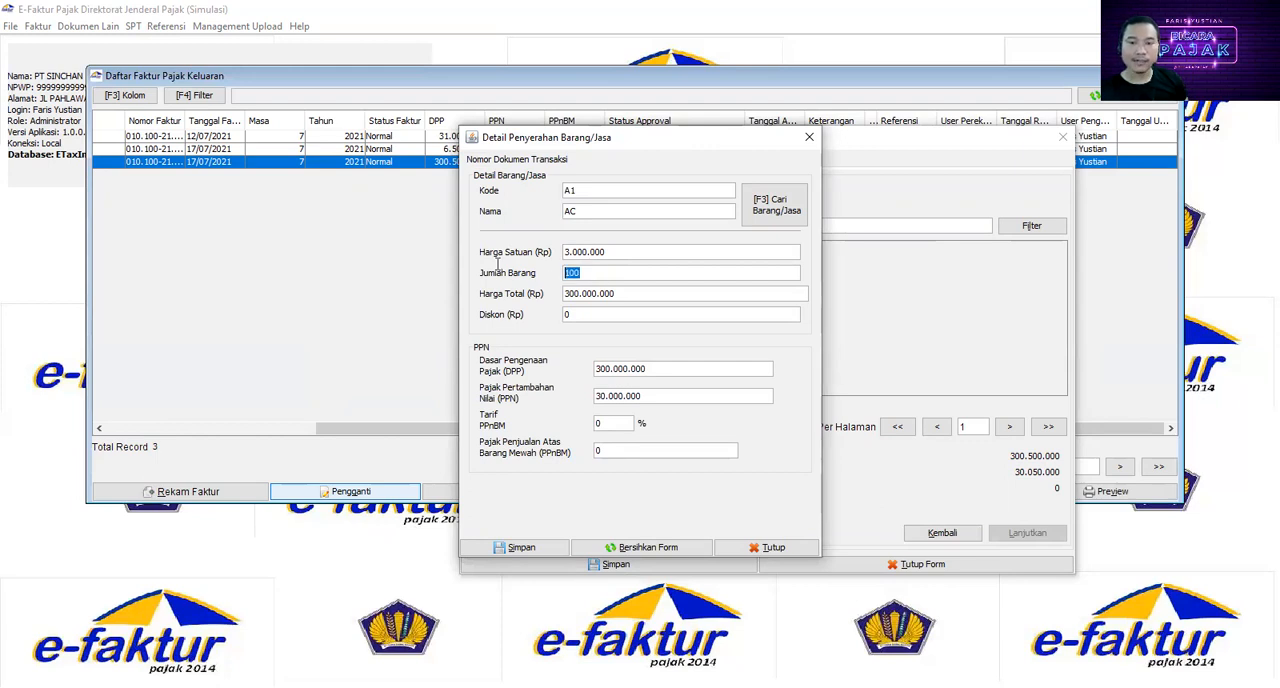
text(10)
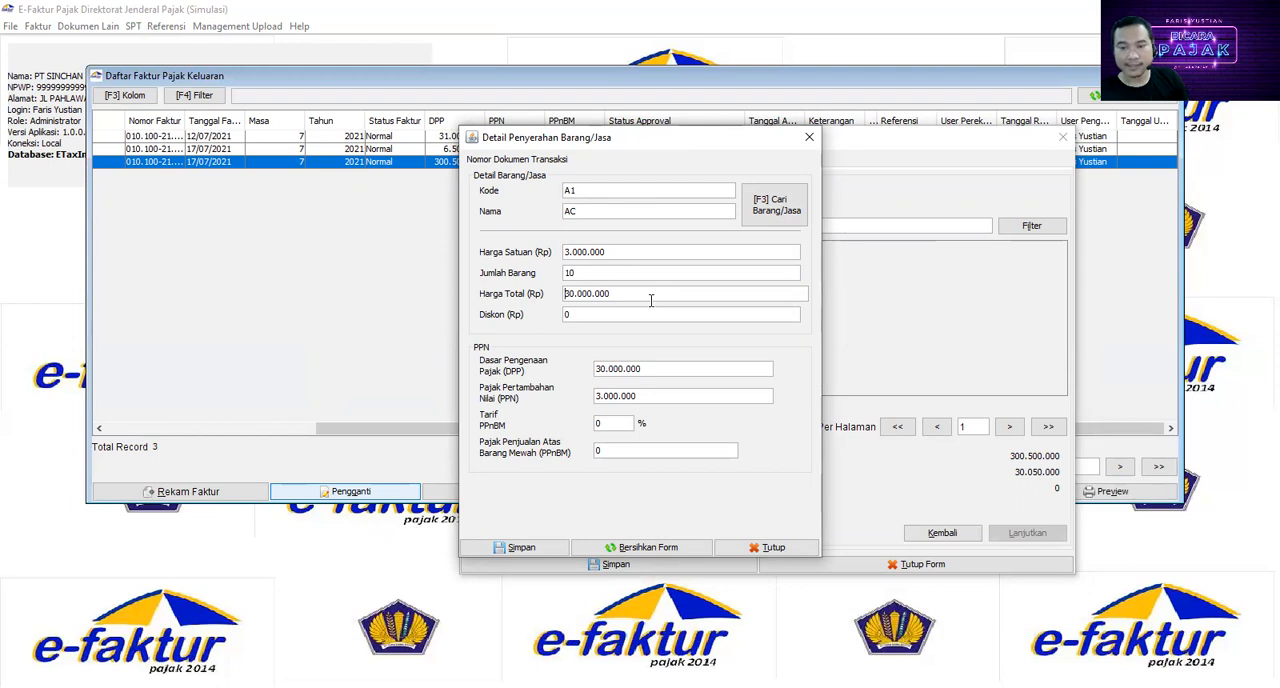
click(535, 555)
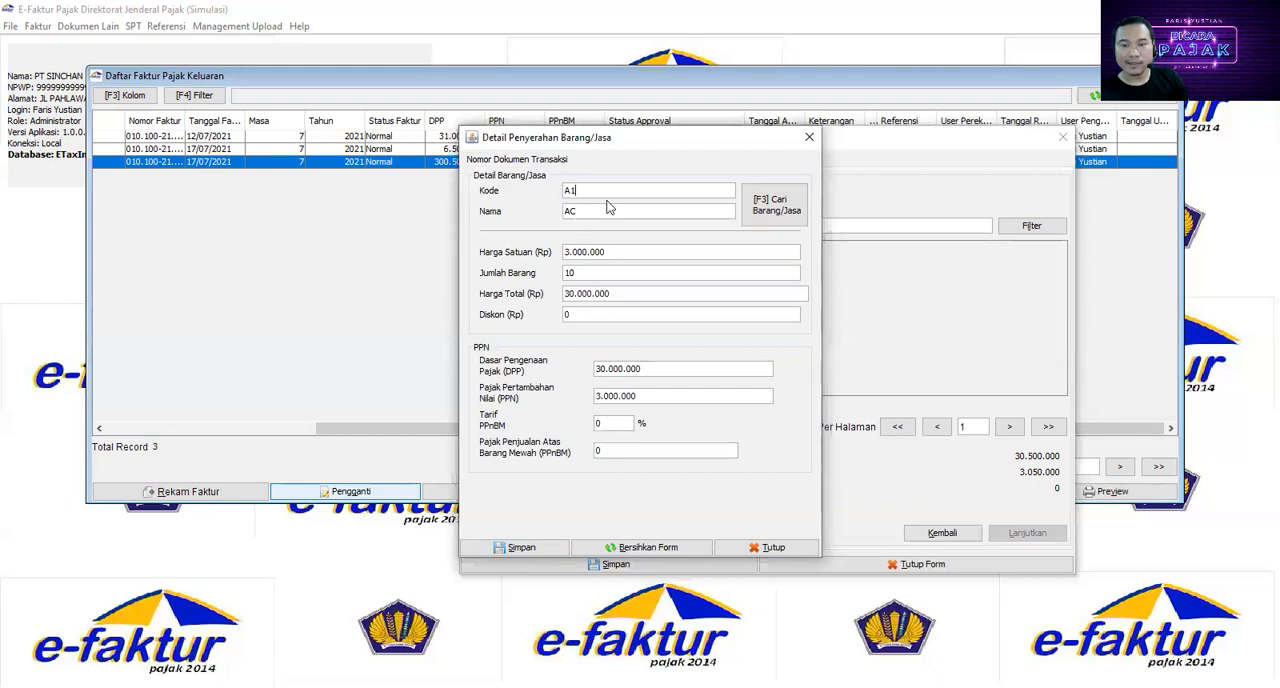
Step: Replace the AC detail line's code with TV2 and its name with TELEVISI, and agree to register the item as new reference goods
drag(603, 191, 467, 199)
text(TV2)
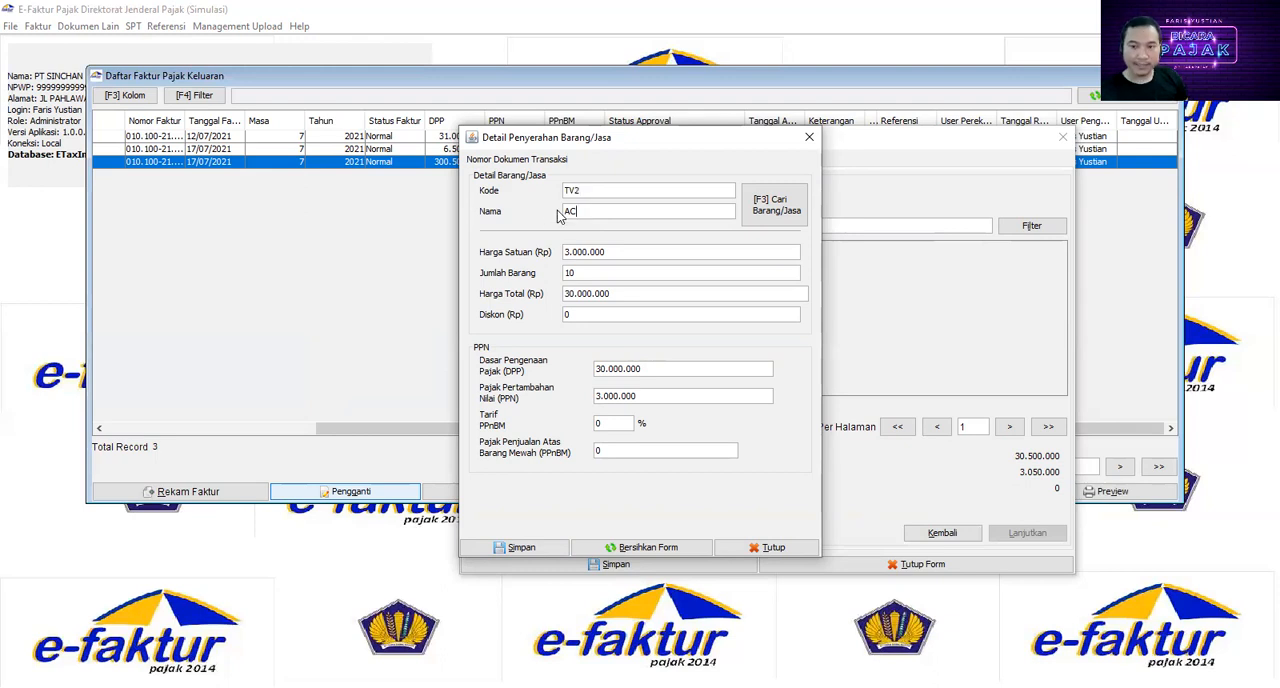
key(BackSpace)
key(BackSpace)
text(TELEVISI)
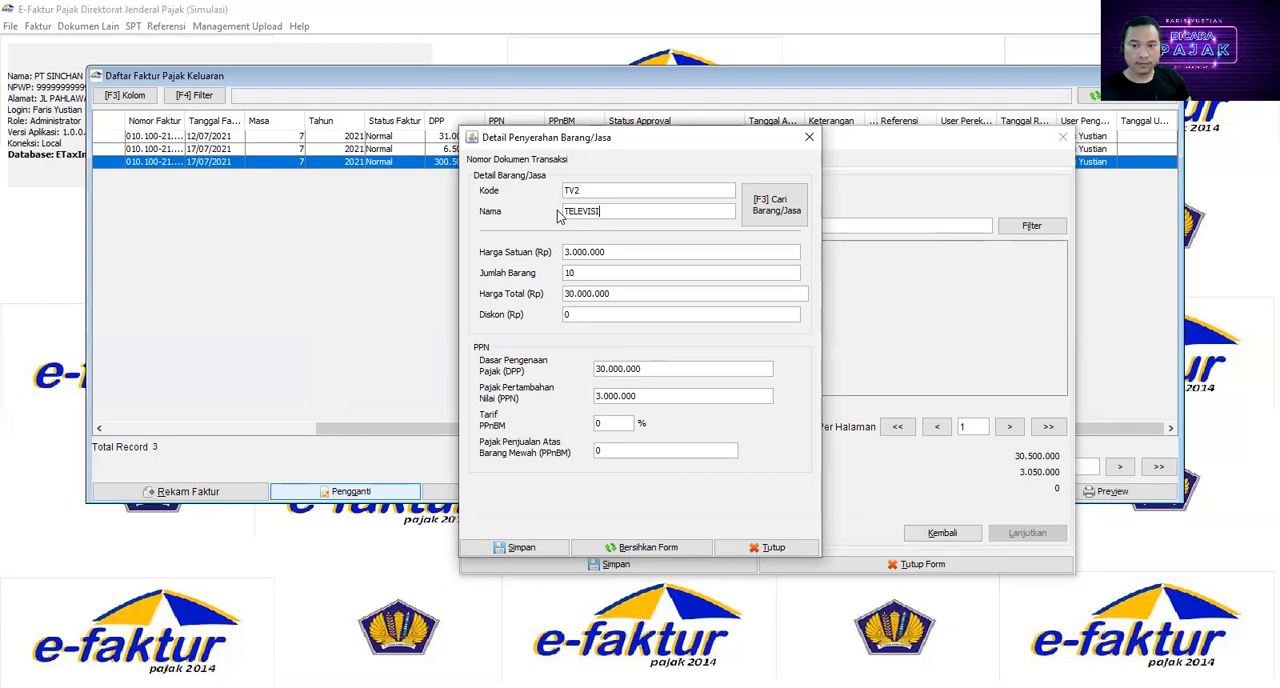
key(Return)
click(632, 377)
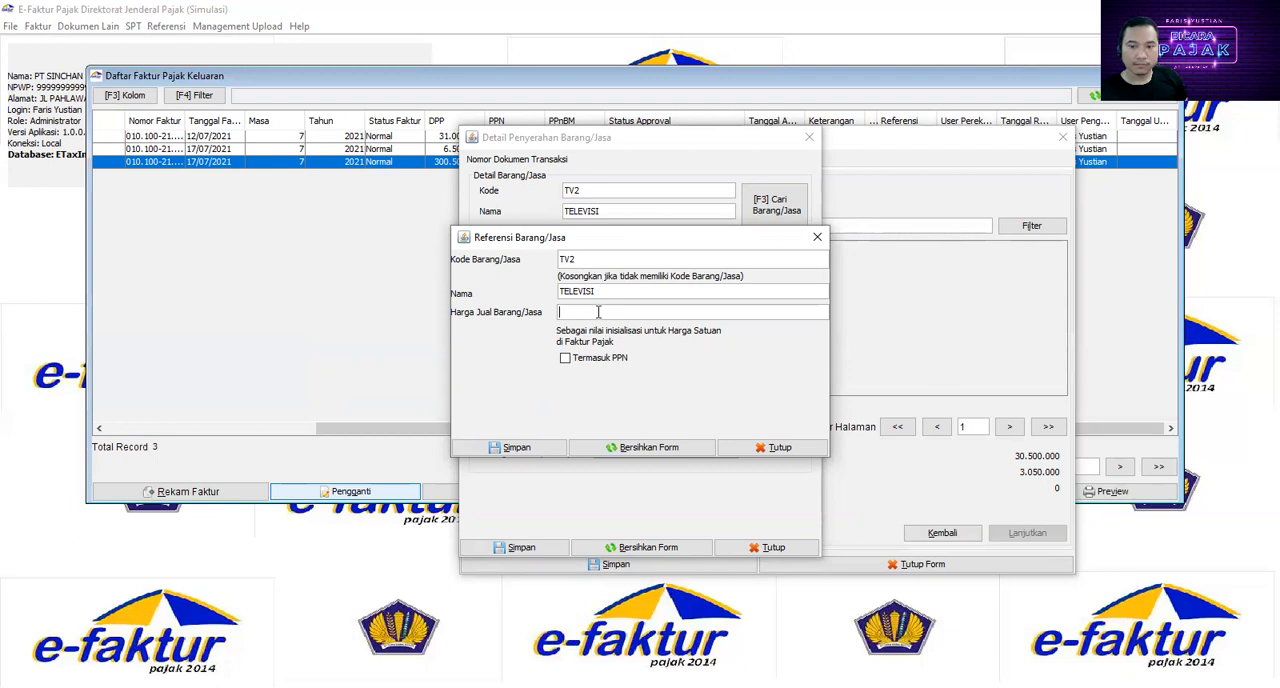
Step: Complete the TV2 goods reference with the name TELEVISI 32INC and a selling price of 5000000, and save it
click(627, 291)
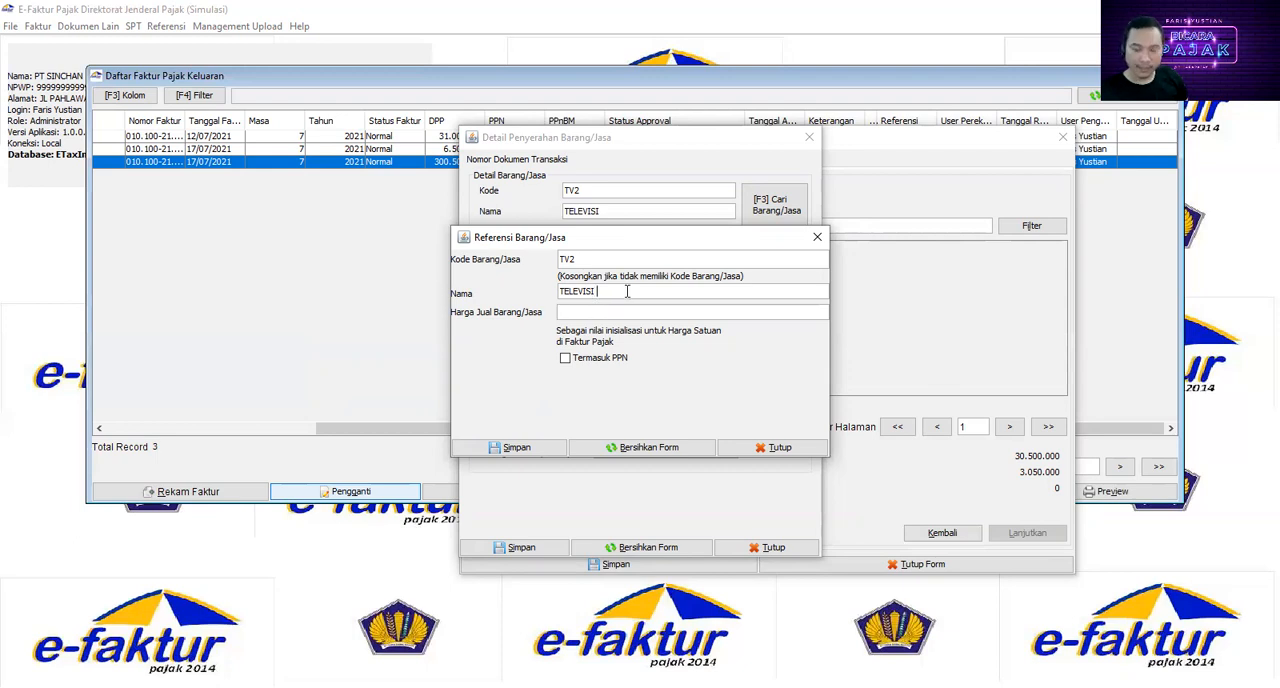
text(32IN)
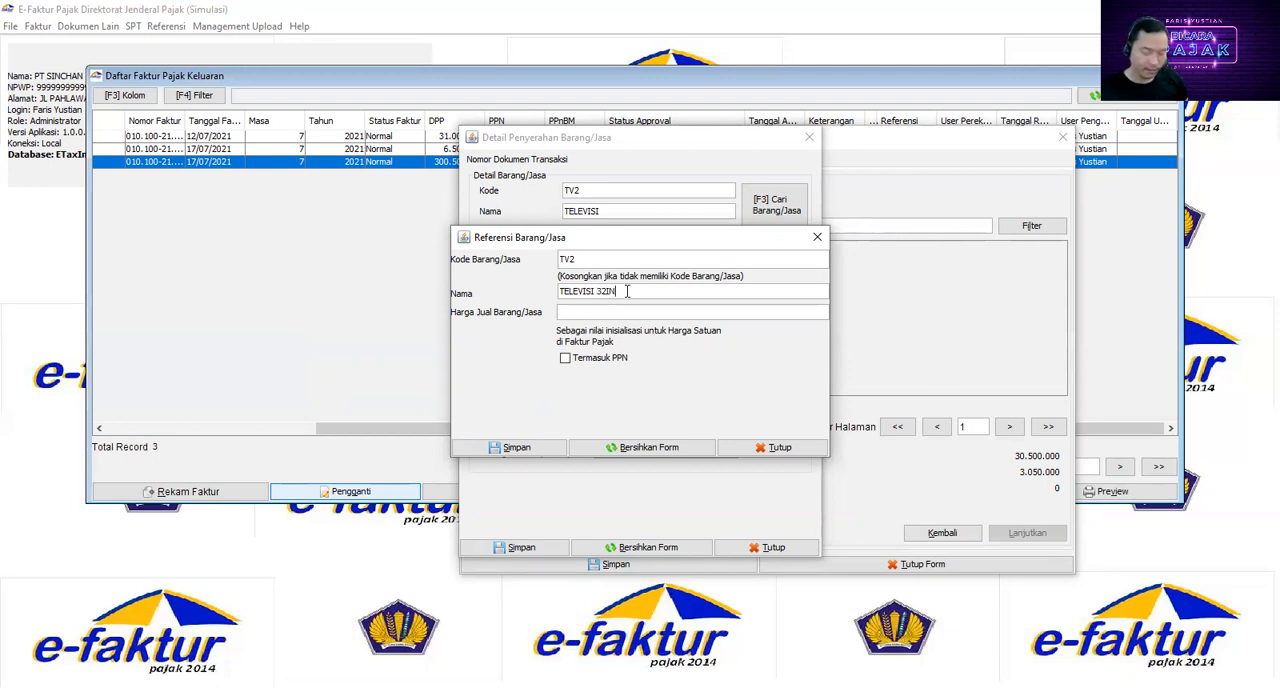
text(C)
click(652, 312)
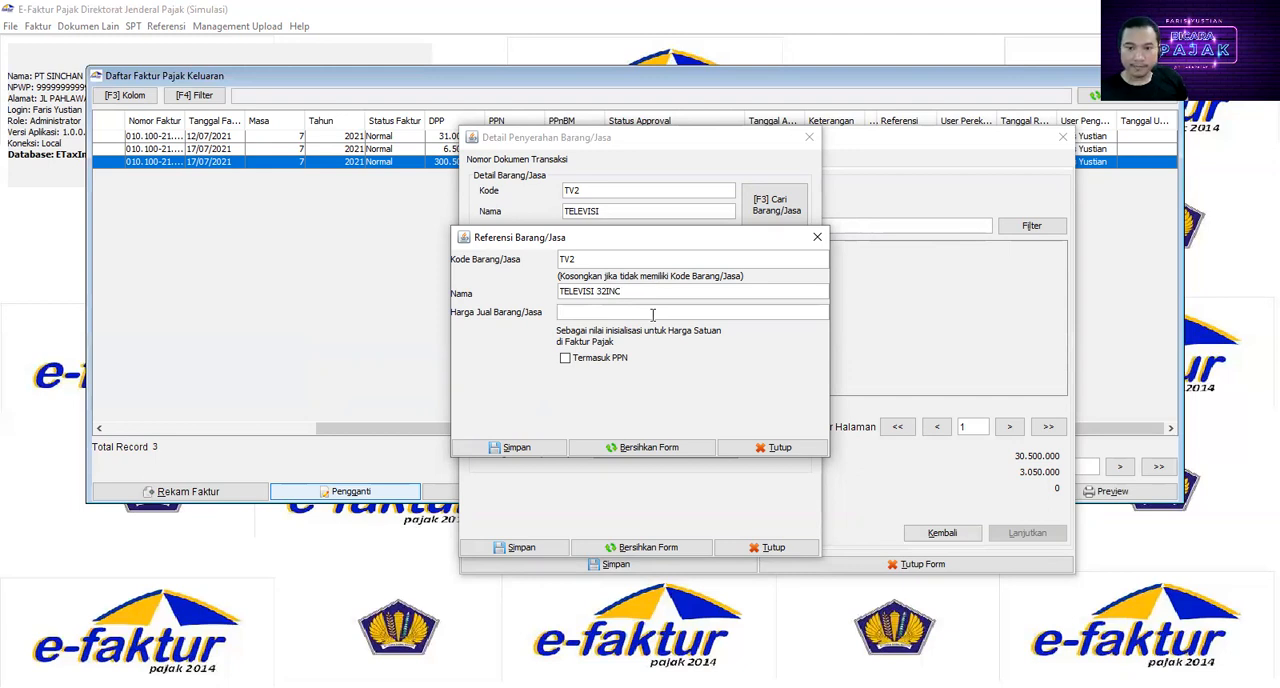
text(3000000)
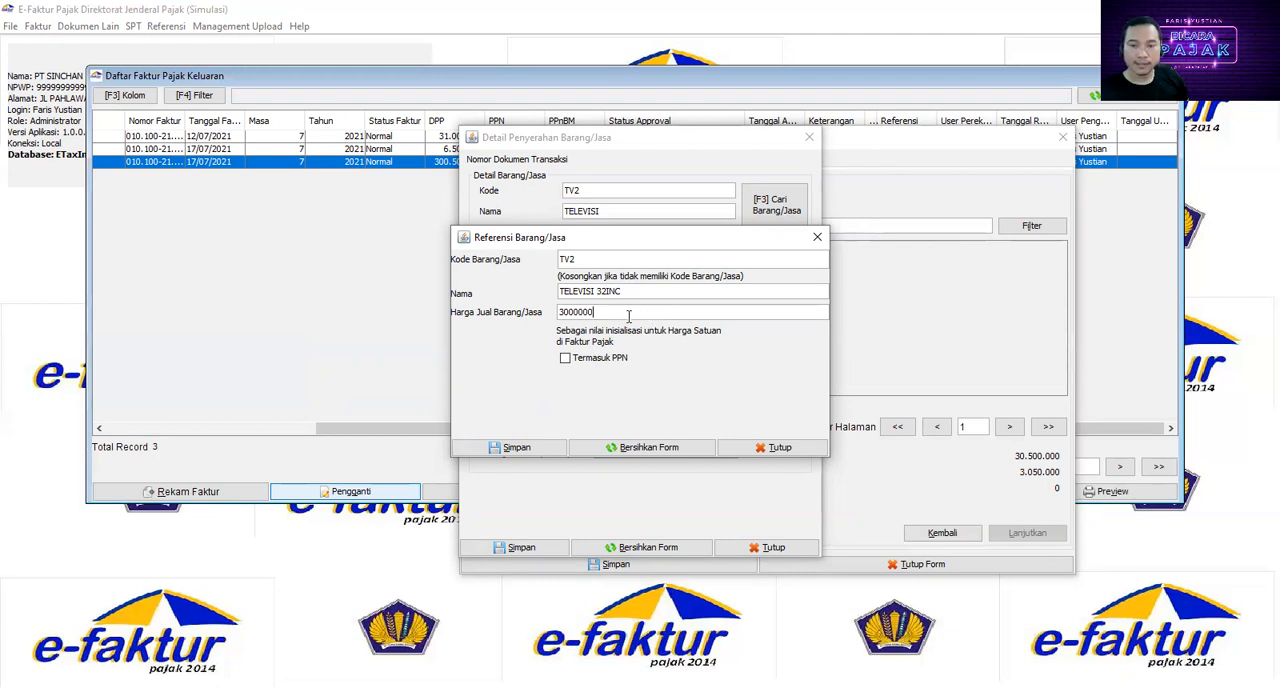
drag(629, 316, 402, 287)
text(5000000)
key(Tab)
click(522, 449)
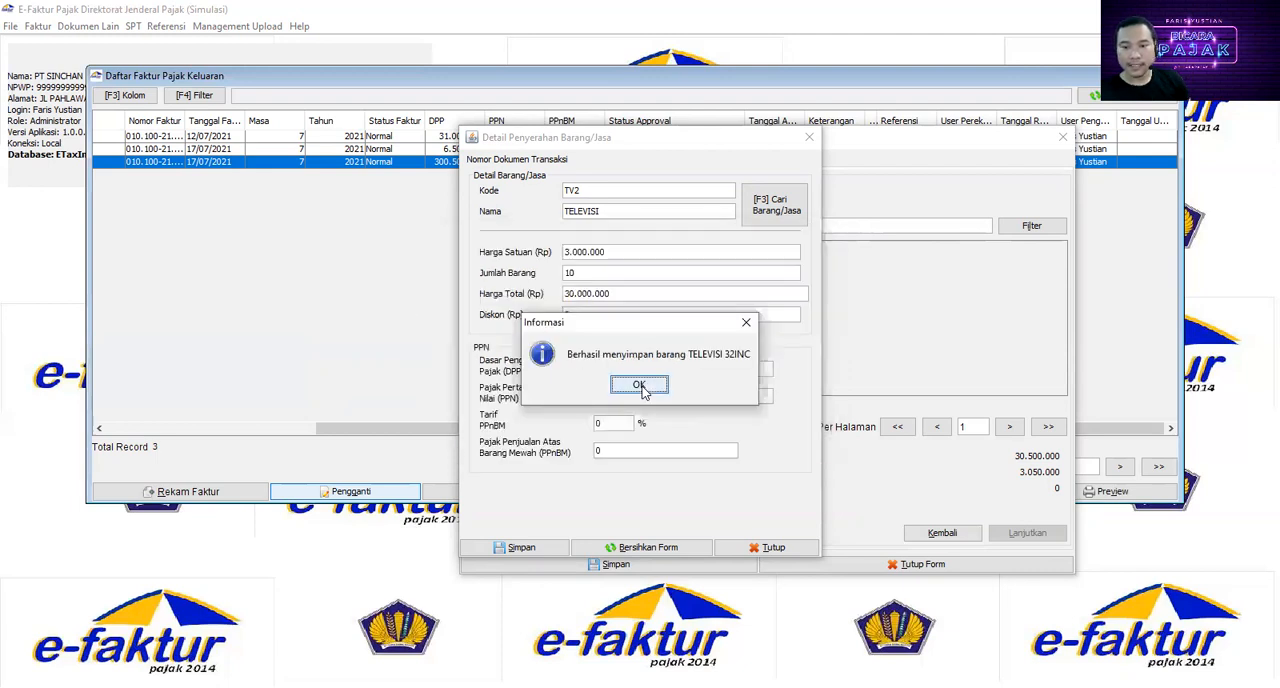
click(640, 386)
Step: Set the quantity of TELEVISI 32INC to 10 and save the detail line
double_click(567, 273)
text(10)
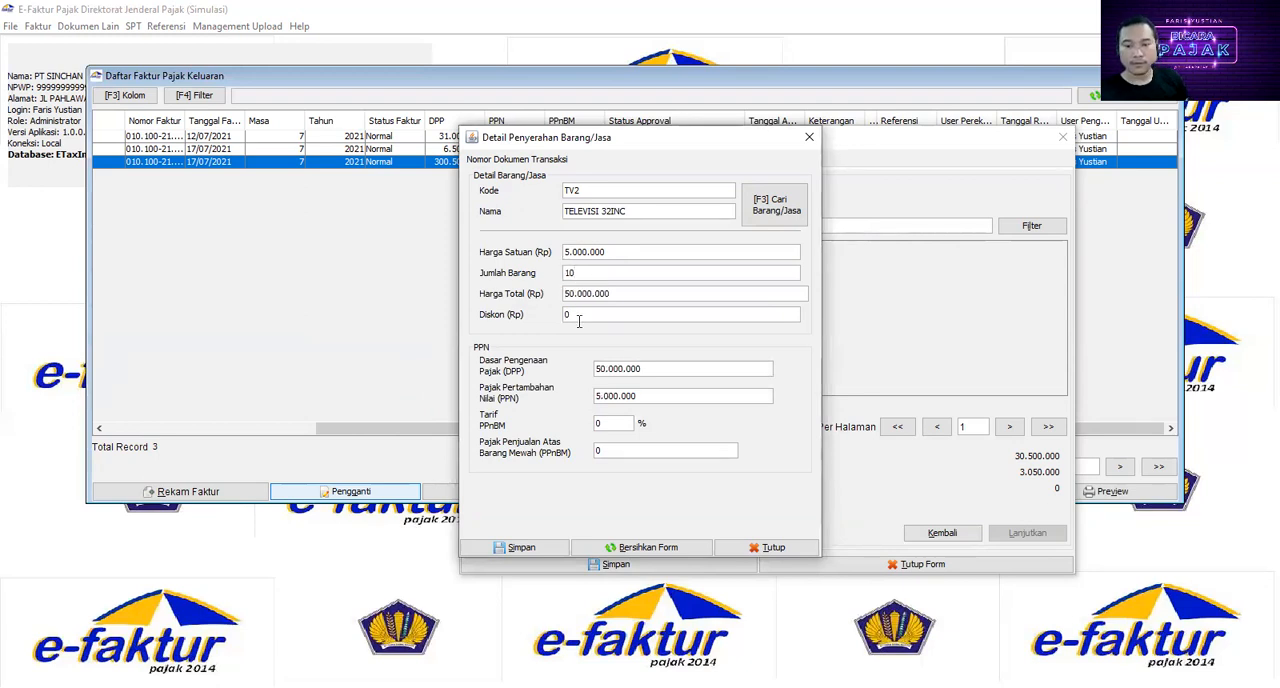
click(548, 549)
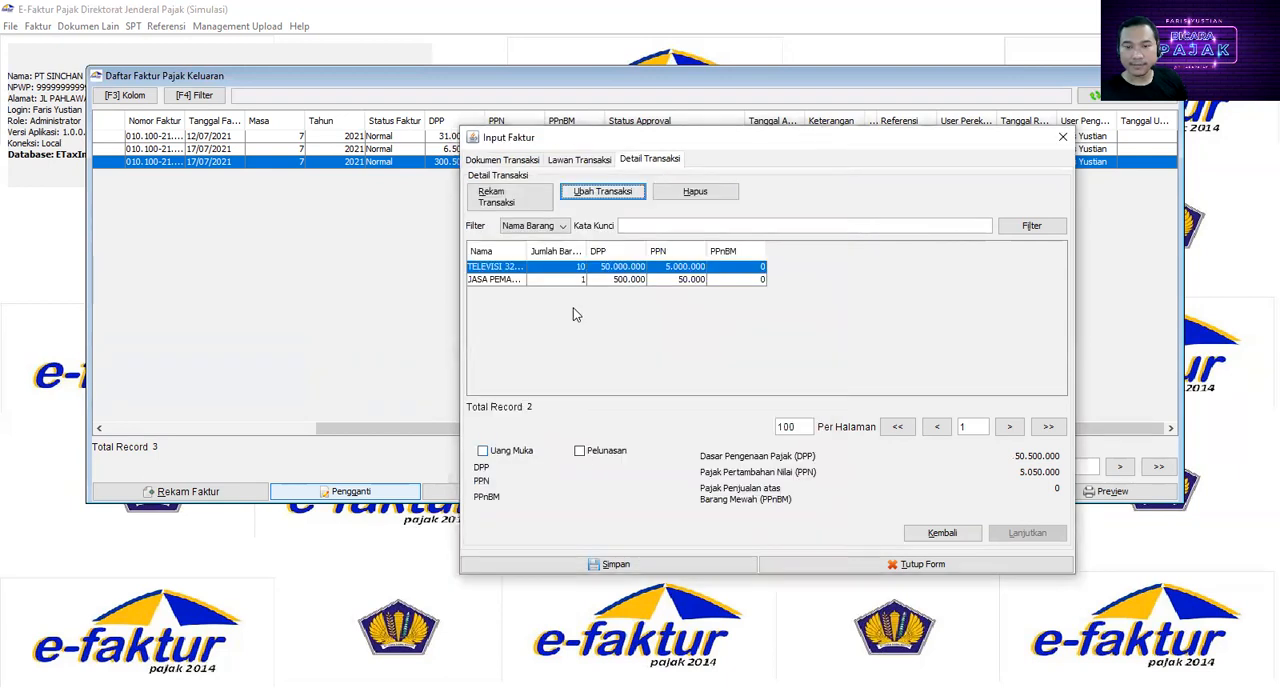
Step: Edit the JASA PEMASANGAN detail line, set its unit price to 1000000 and save it
click(503, 280)
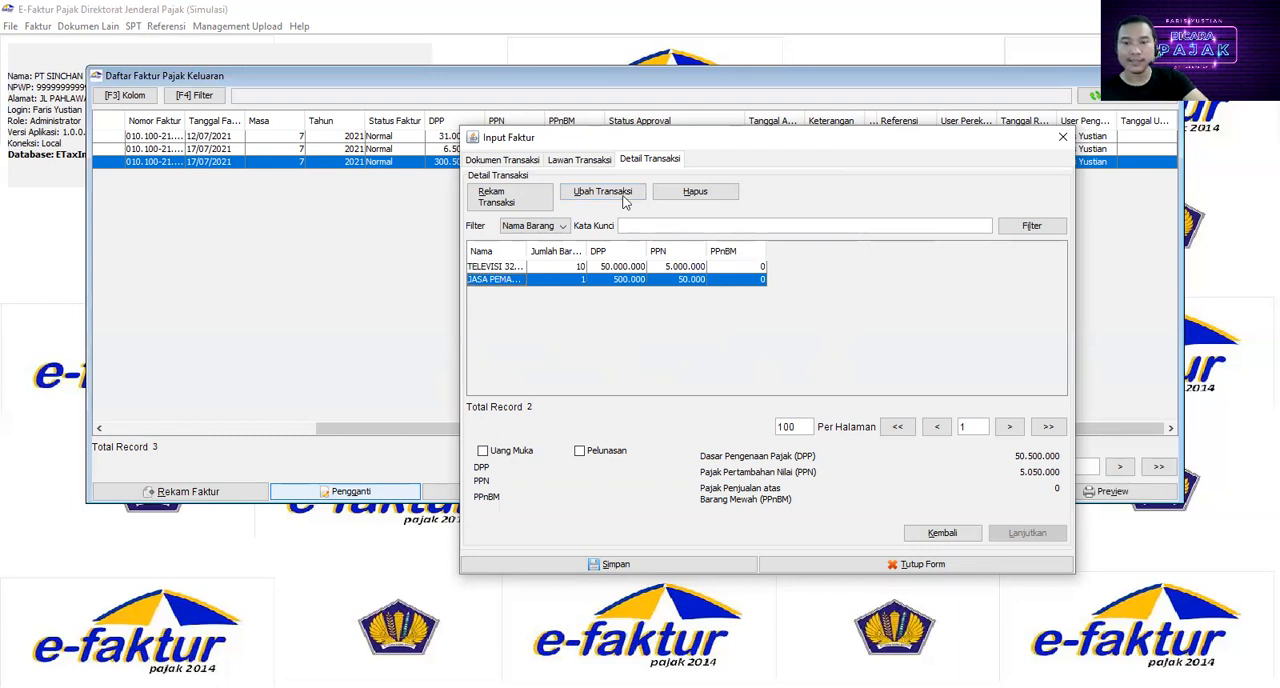
click(592, 192)
mouse_move(615, 253)
mouse_down()
mouse_move(591, 253)
mouse_move(616, 253)
mouse_up()
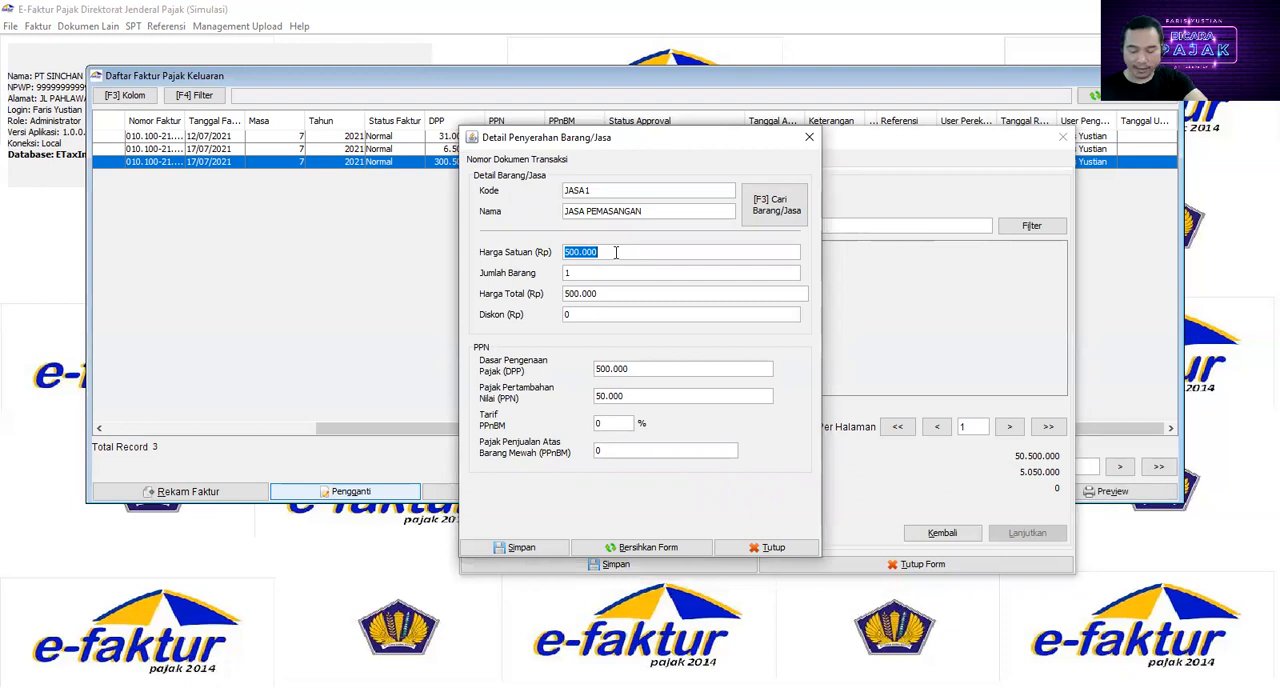
text(1)
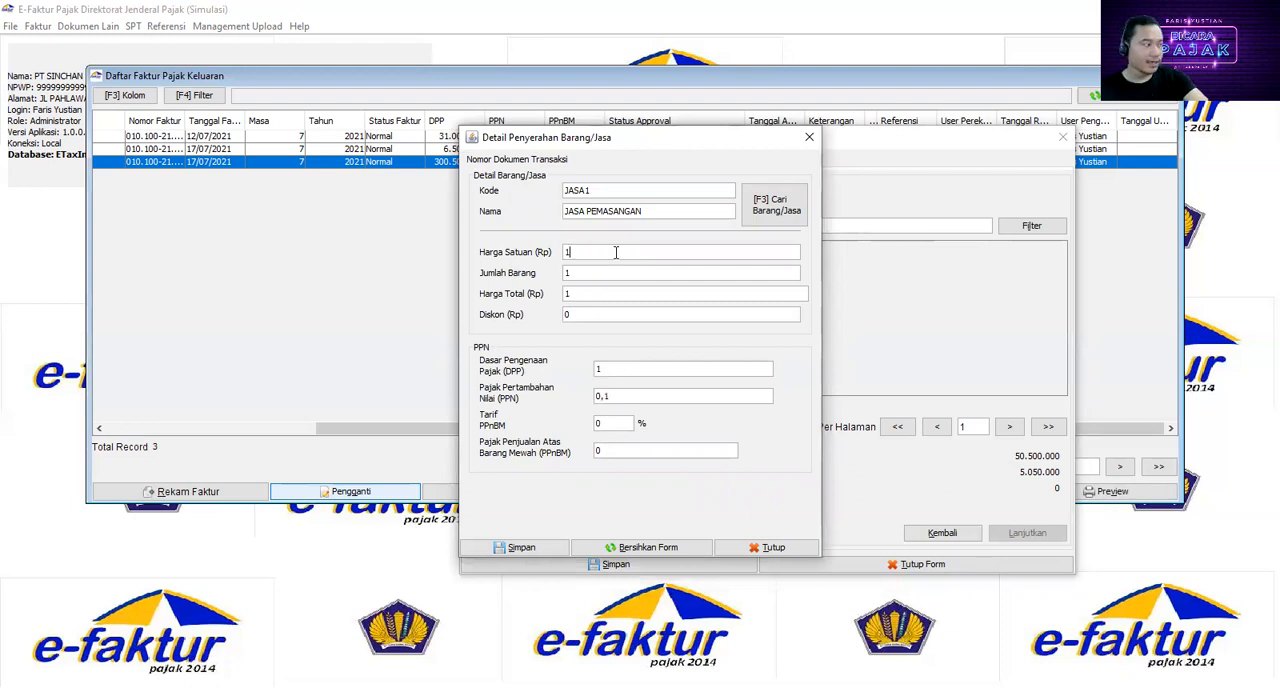
text(000000)
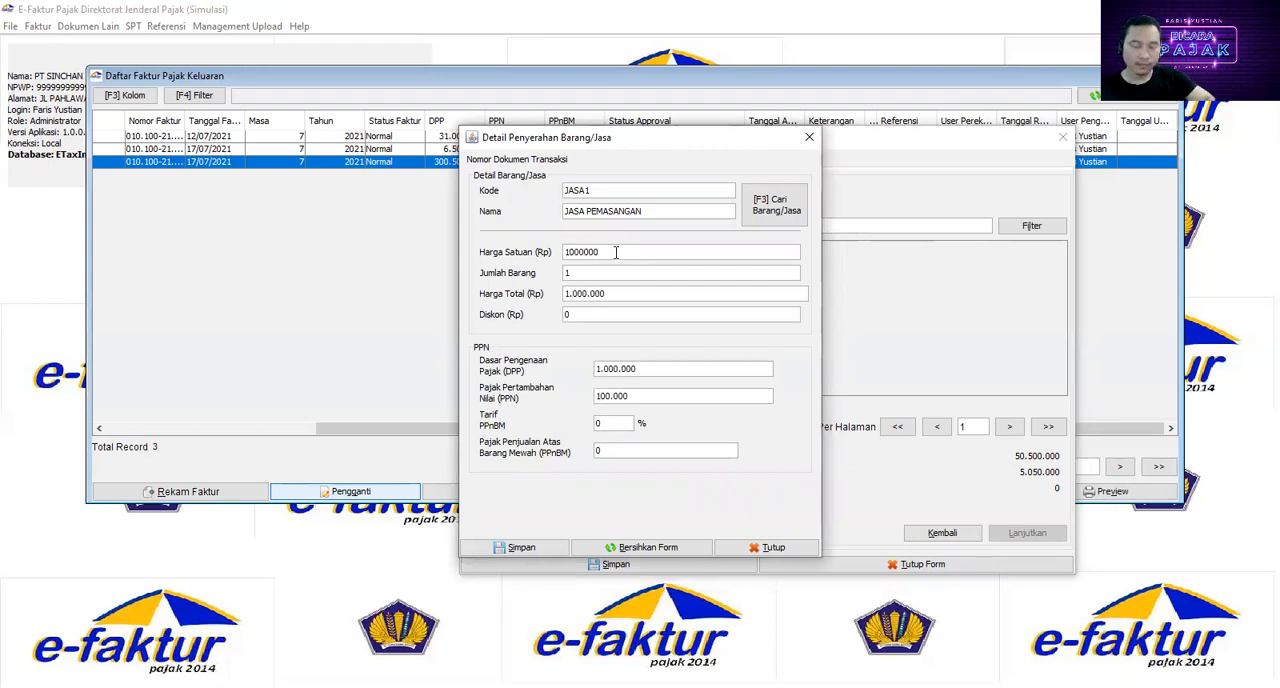
key(Tab)
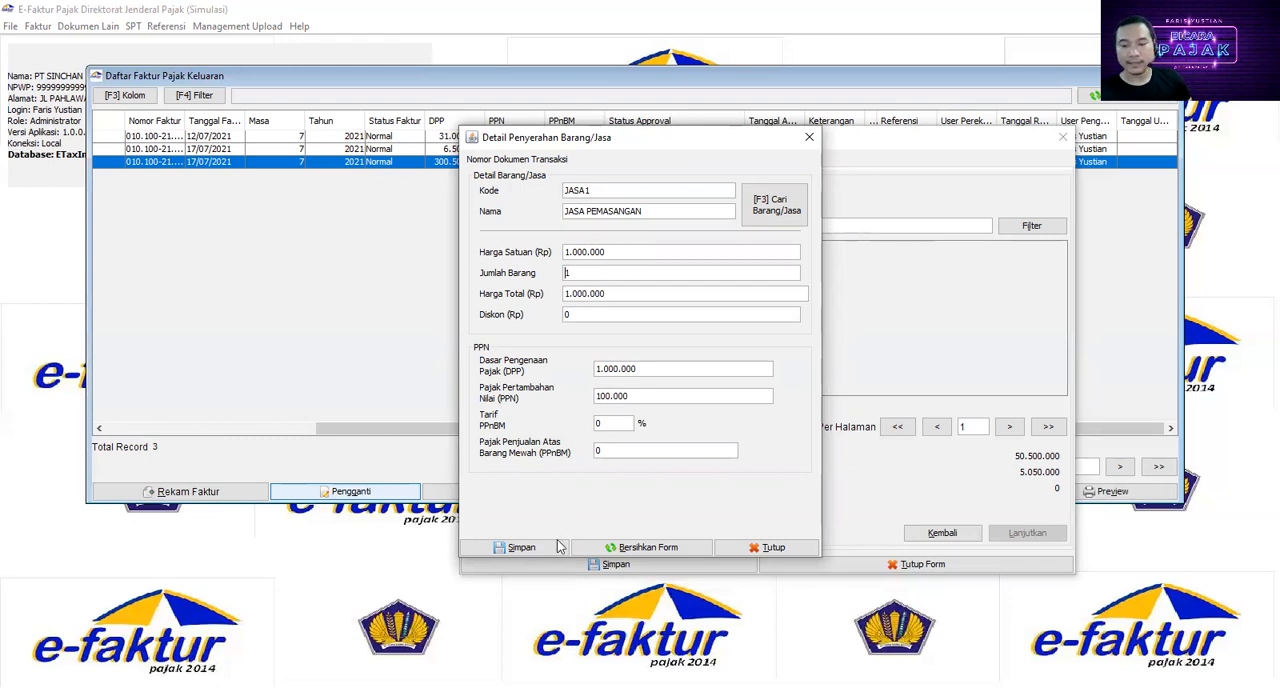
click(521, 547)
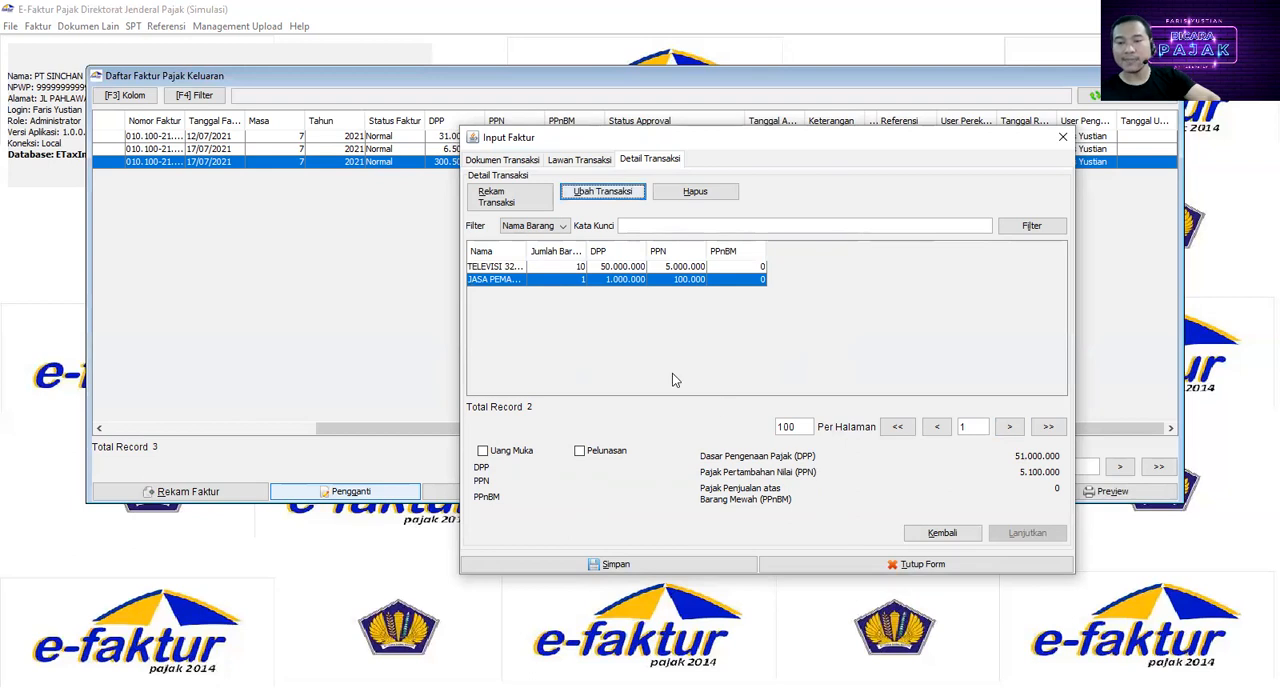
Step: Widen the item name column in the transaction details and save the replacement invoice
drag(528, 251, 610, 251)
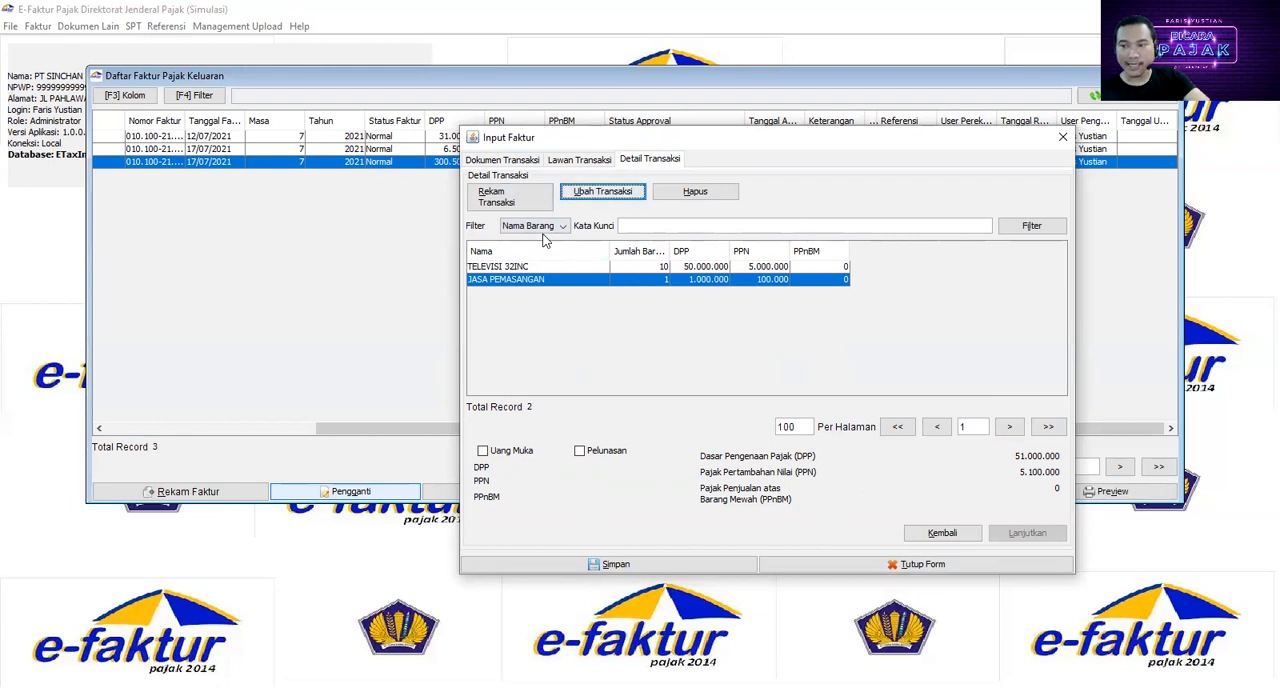
click(625, 567)
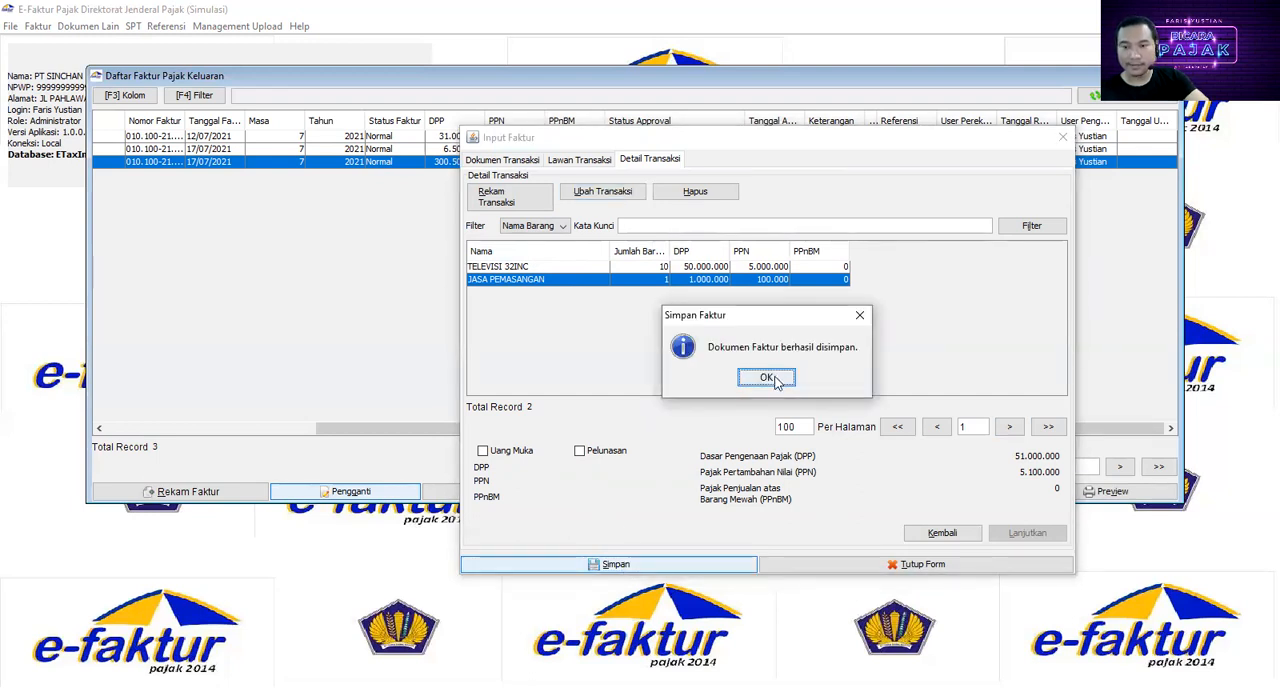
click(766, 378)
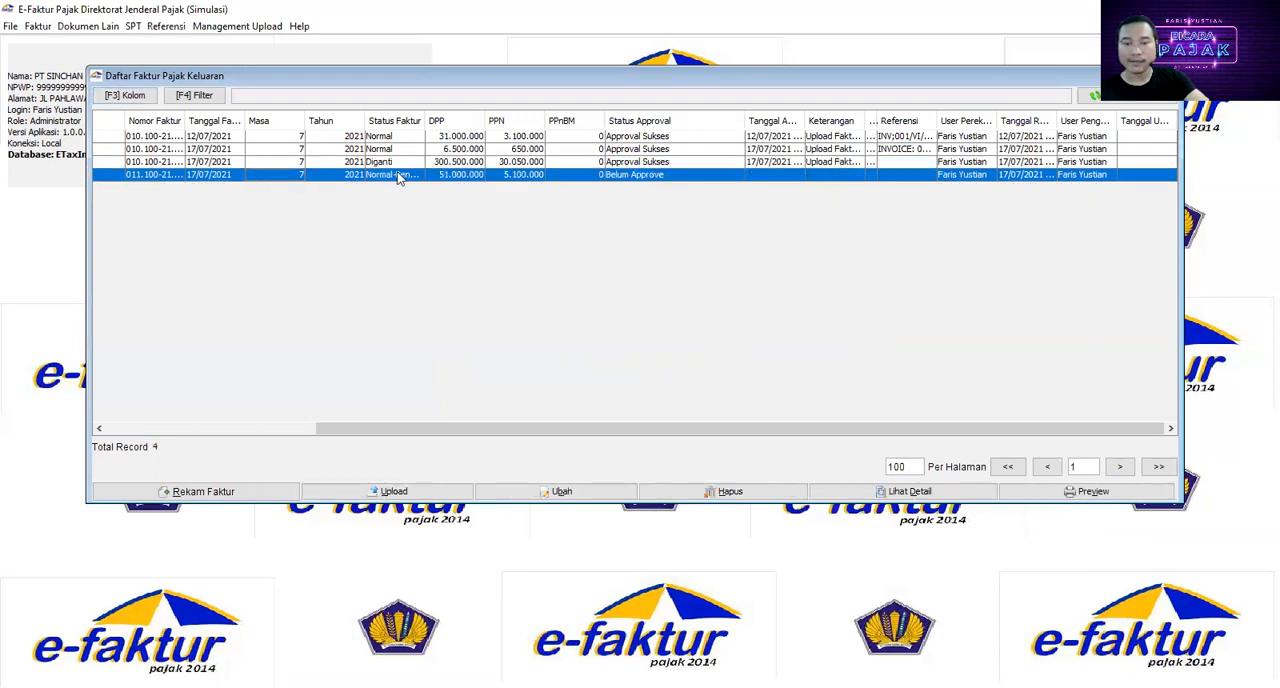
Step: Sort the output invoice list by Status Faktur, widen that column and select the replaced invoice with DPP 300.500.000
click(423, 128)
drag(427, 120, 478, 120)
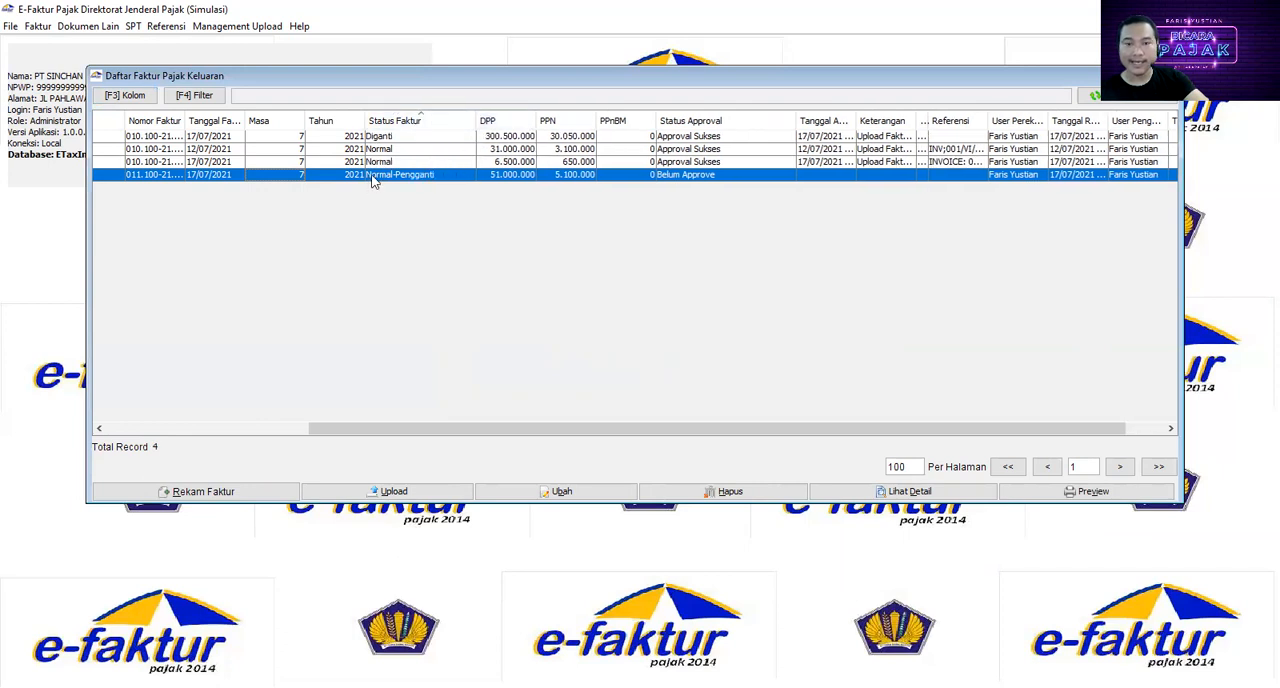
click(497, 140)
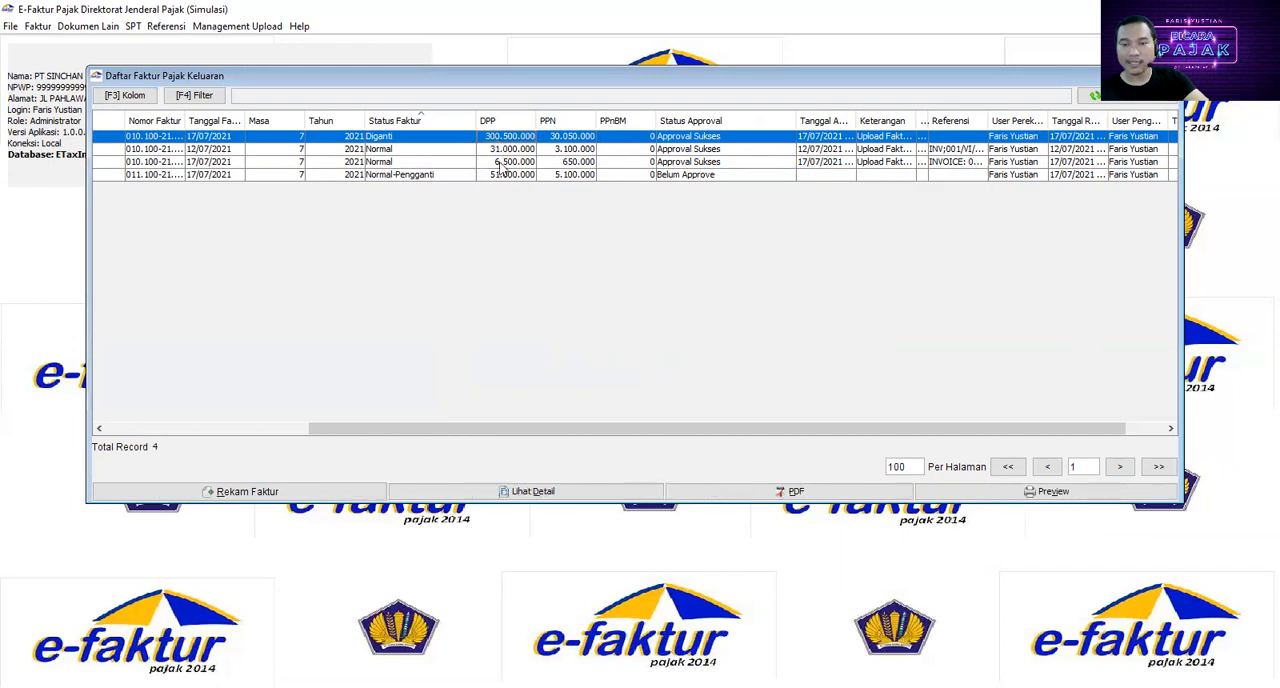
Step: Upload the replacement invoice with DPP 51.000.000 and confirm sending it to the uploader
click(503, 177)
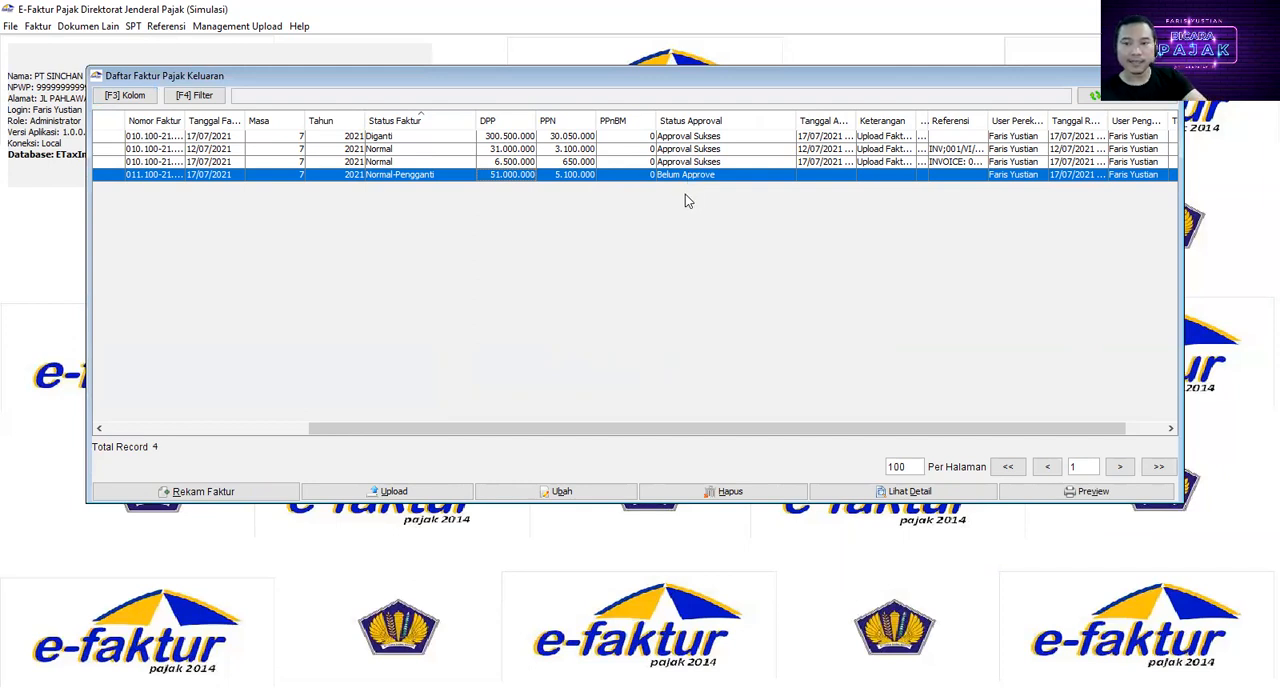
click(404, 495)
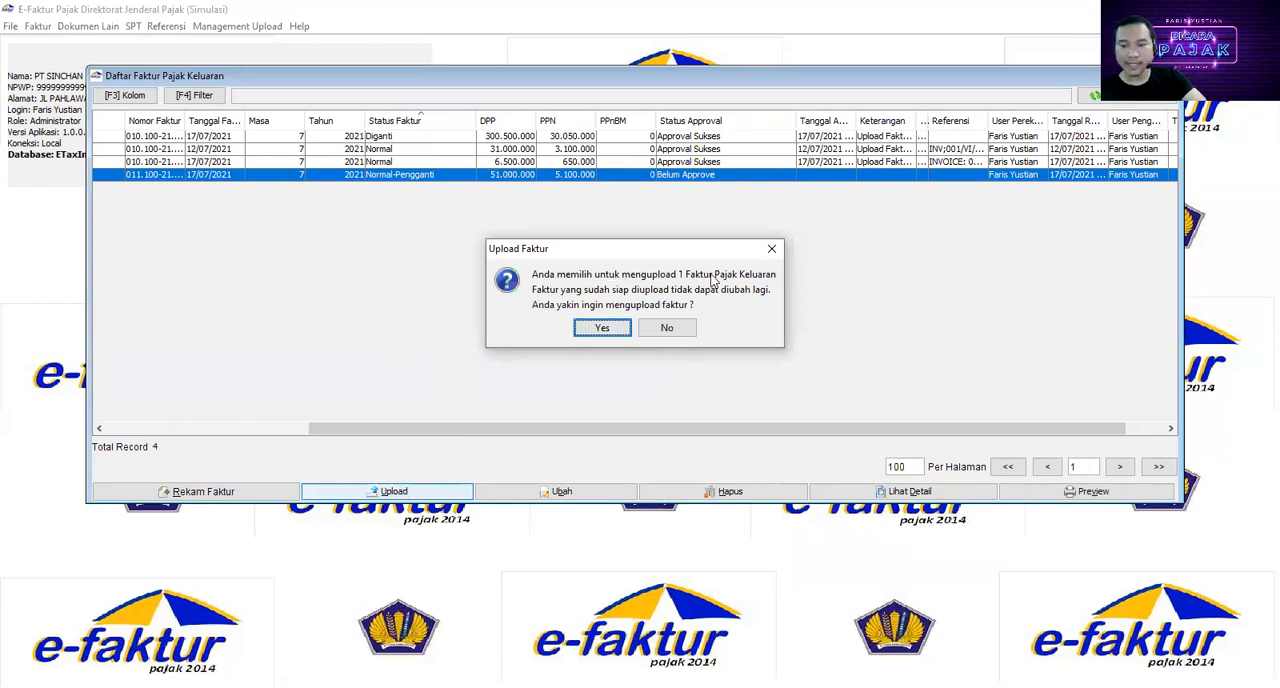
click(604, 328)
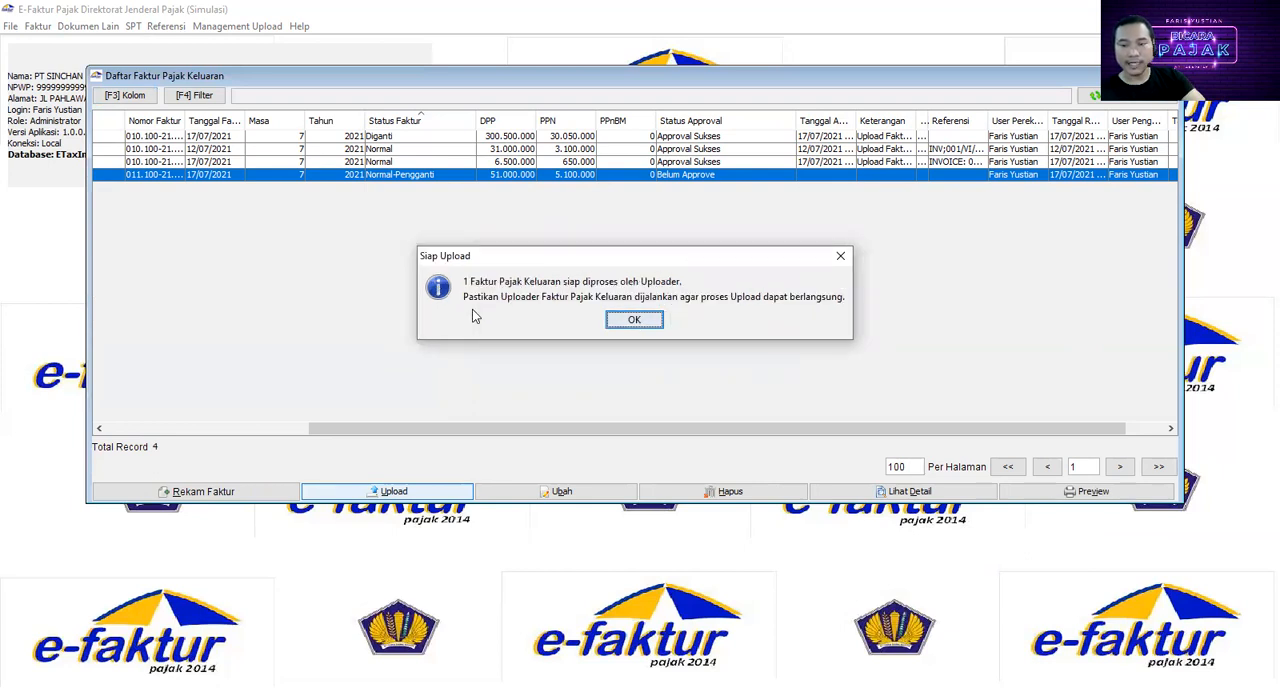
click(631, 321)
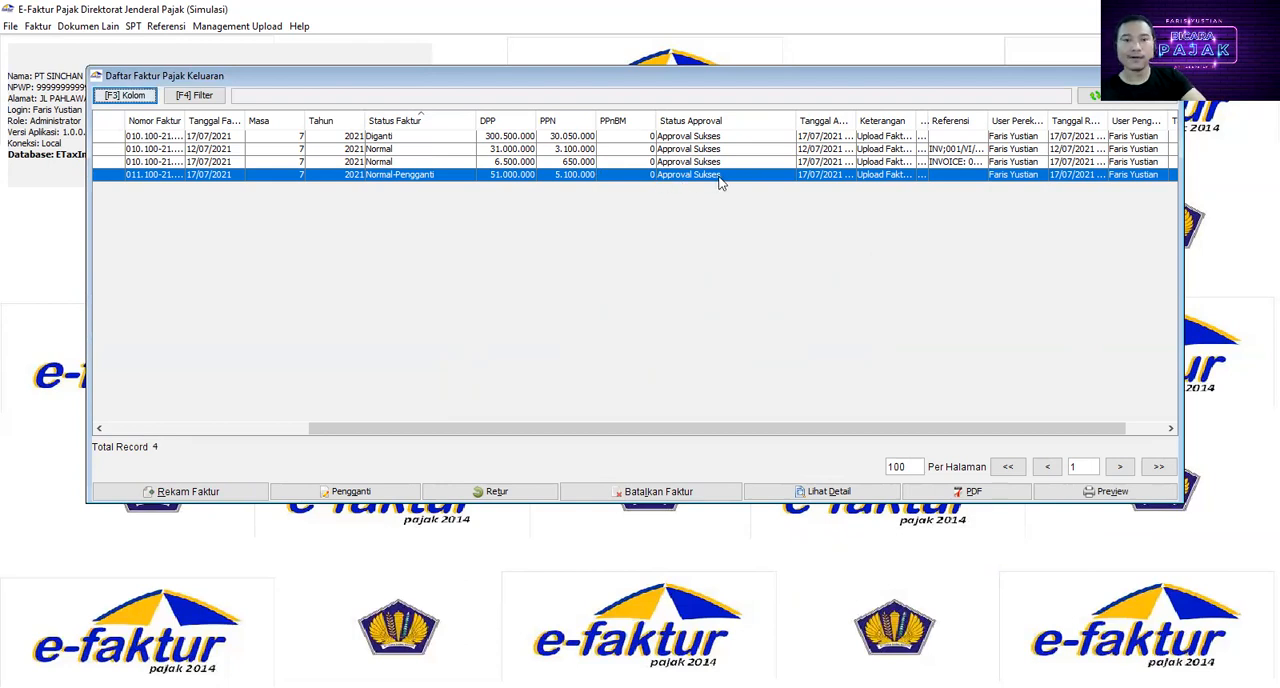
Step: Open the Upload Faktur / Retur monitor and demonstrate starting and stopping the uploader for output invoices
click(266, 26)
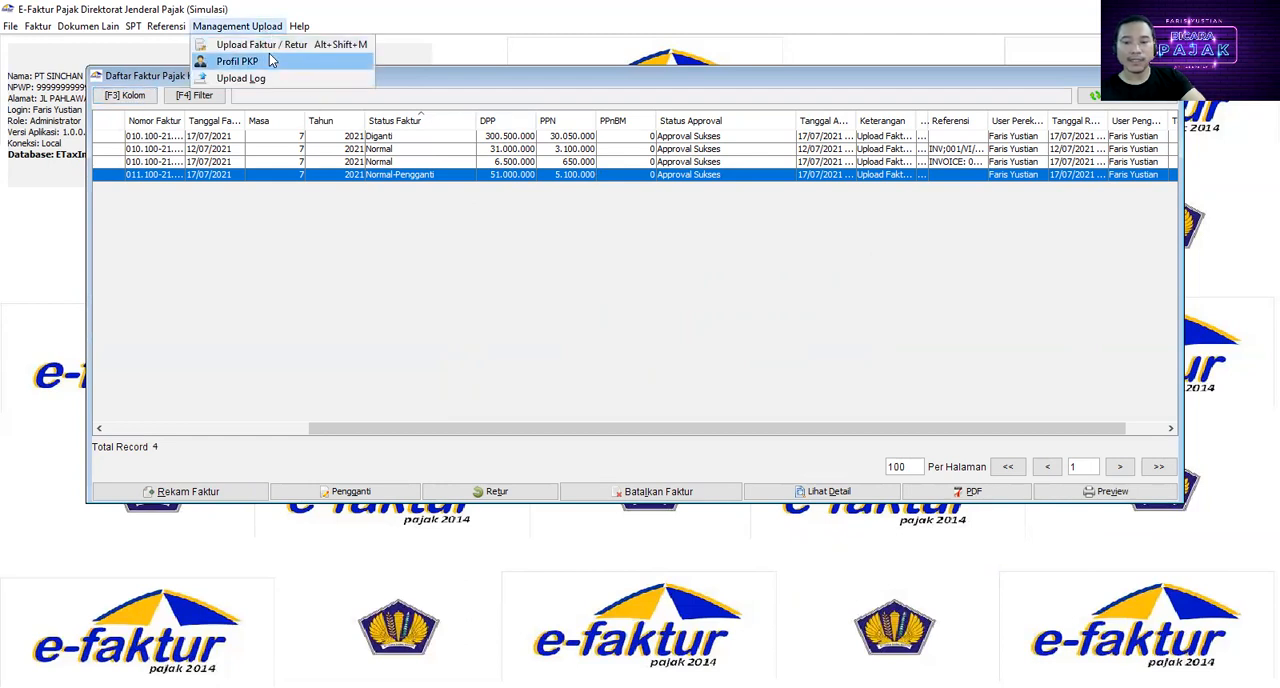
click(262, 44)
click(508, 492)
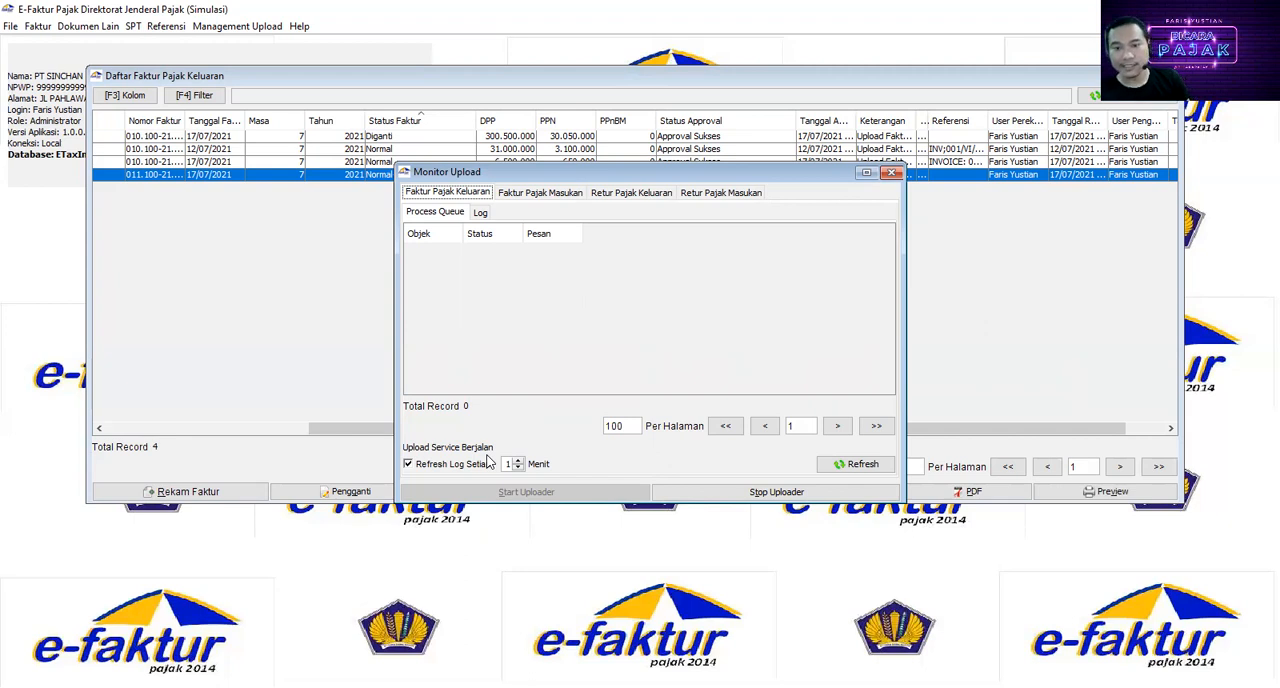
click(743, 497)
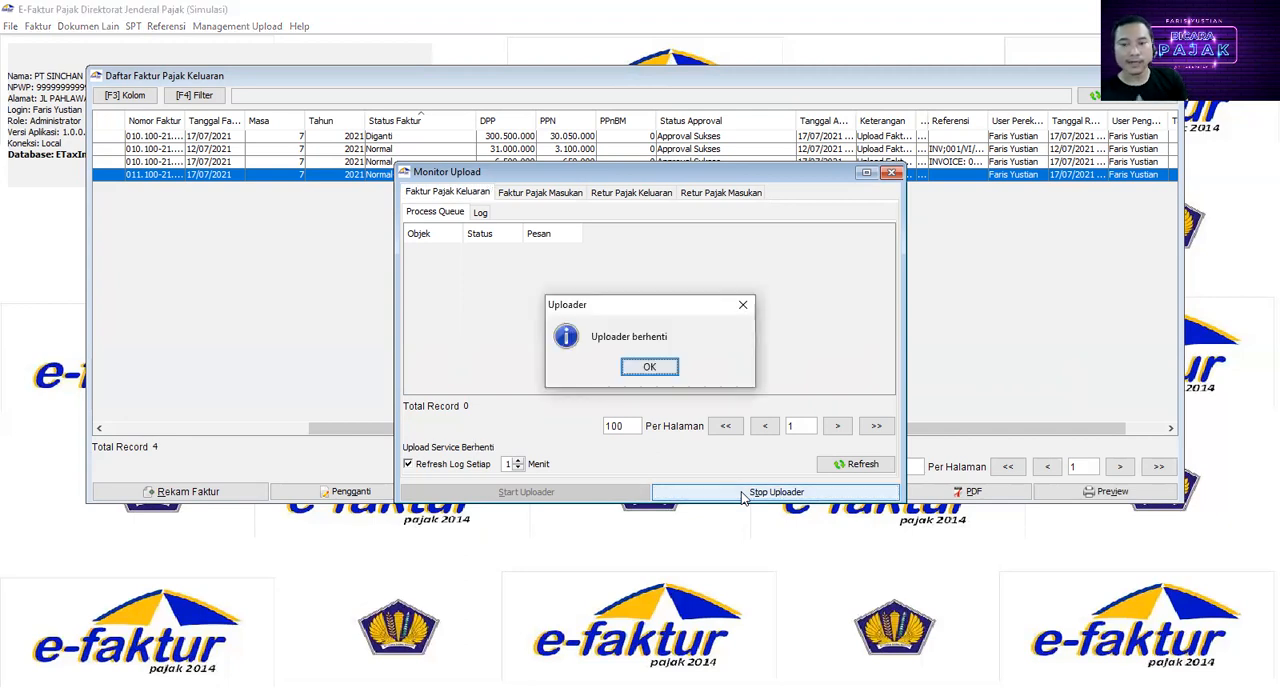
click(650, 368)
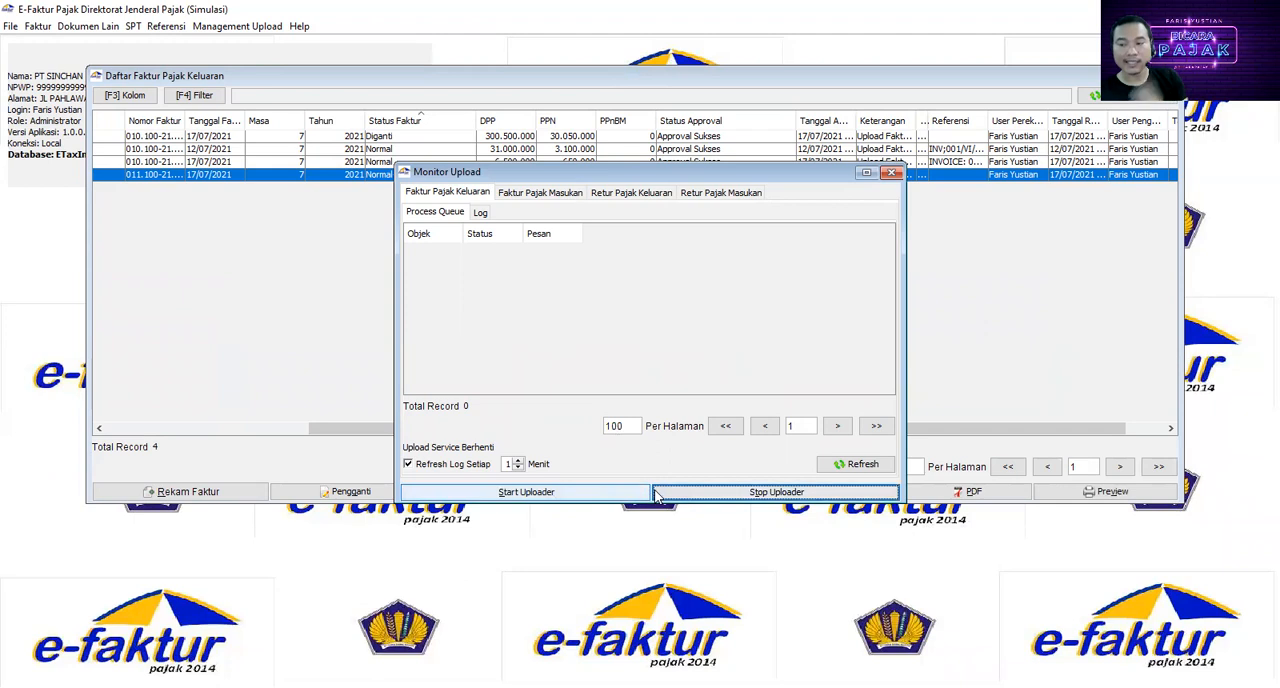
click(518, 461)
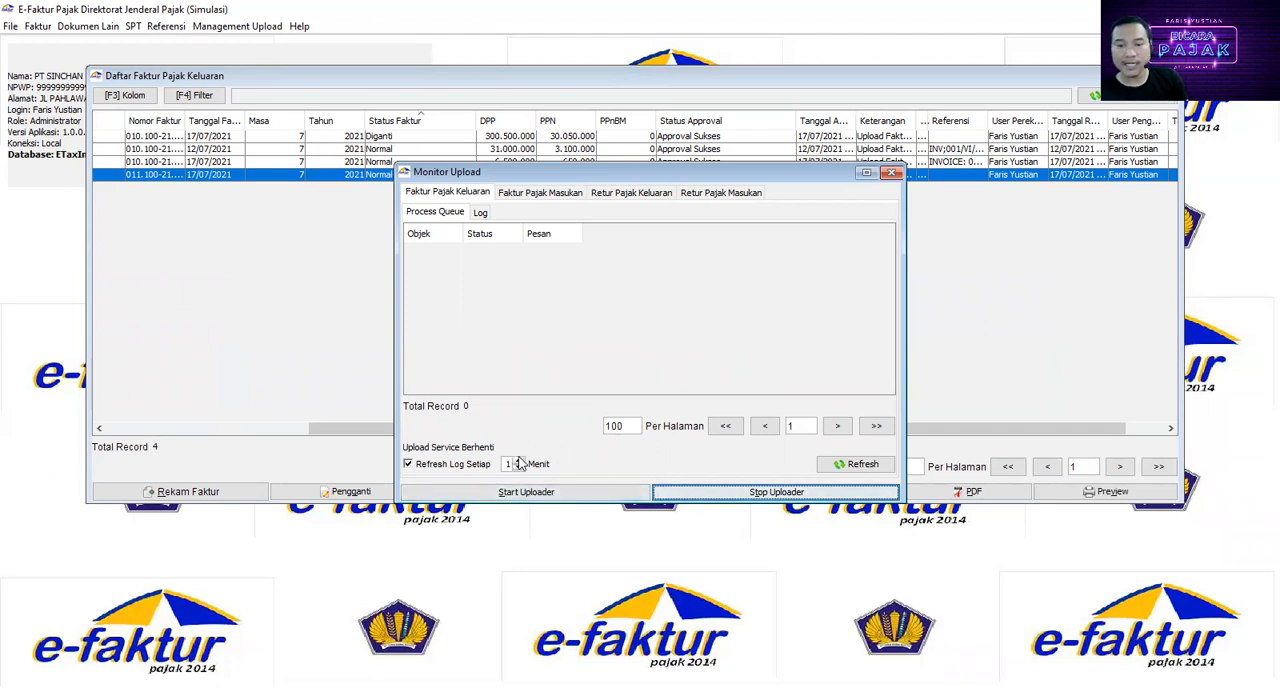
click(518, 467)
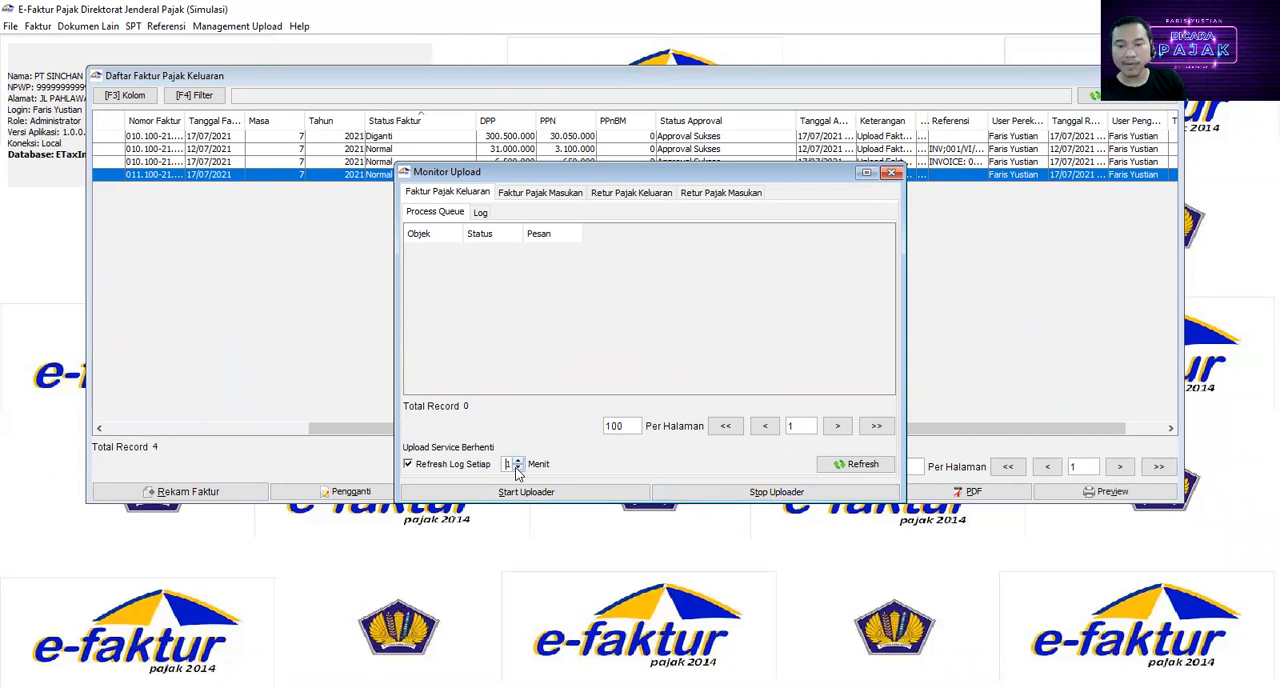
Step: Return to the output invoice list and compare the replaced invoice (DPP 300.500.000) with its replacement (DPP 51.000.000)
click(1001, 384)
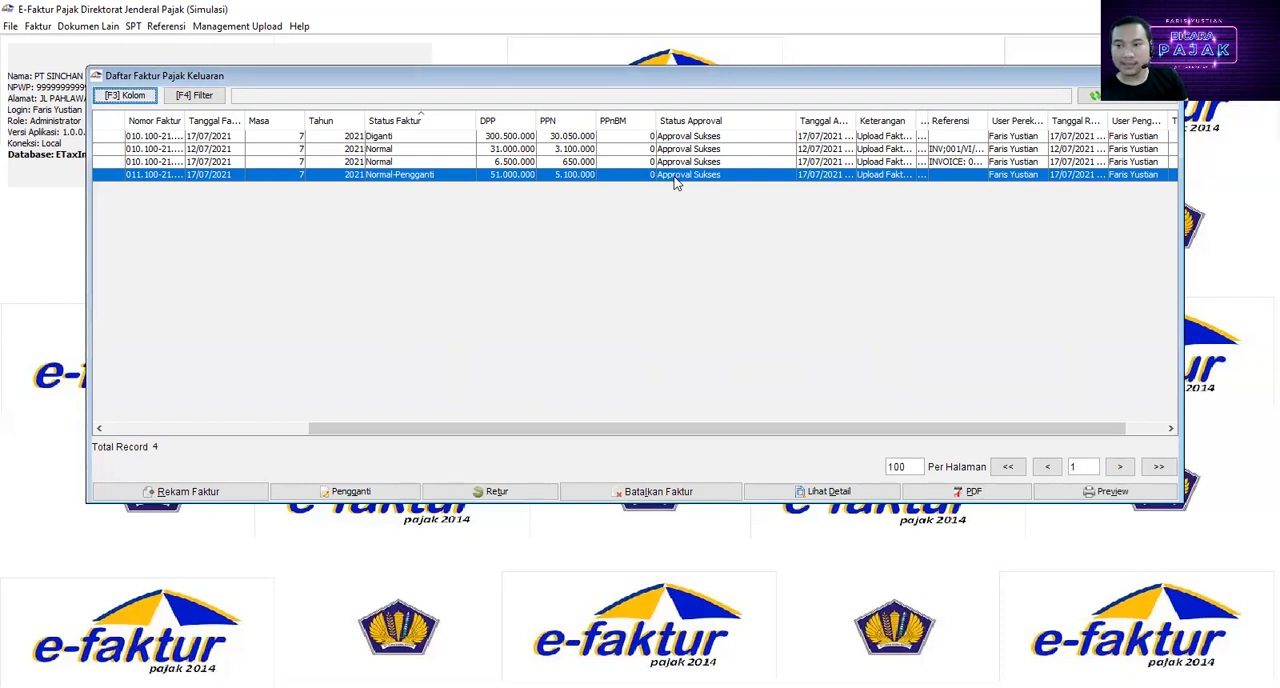
drag(640, 429, 760, 430)
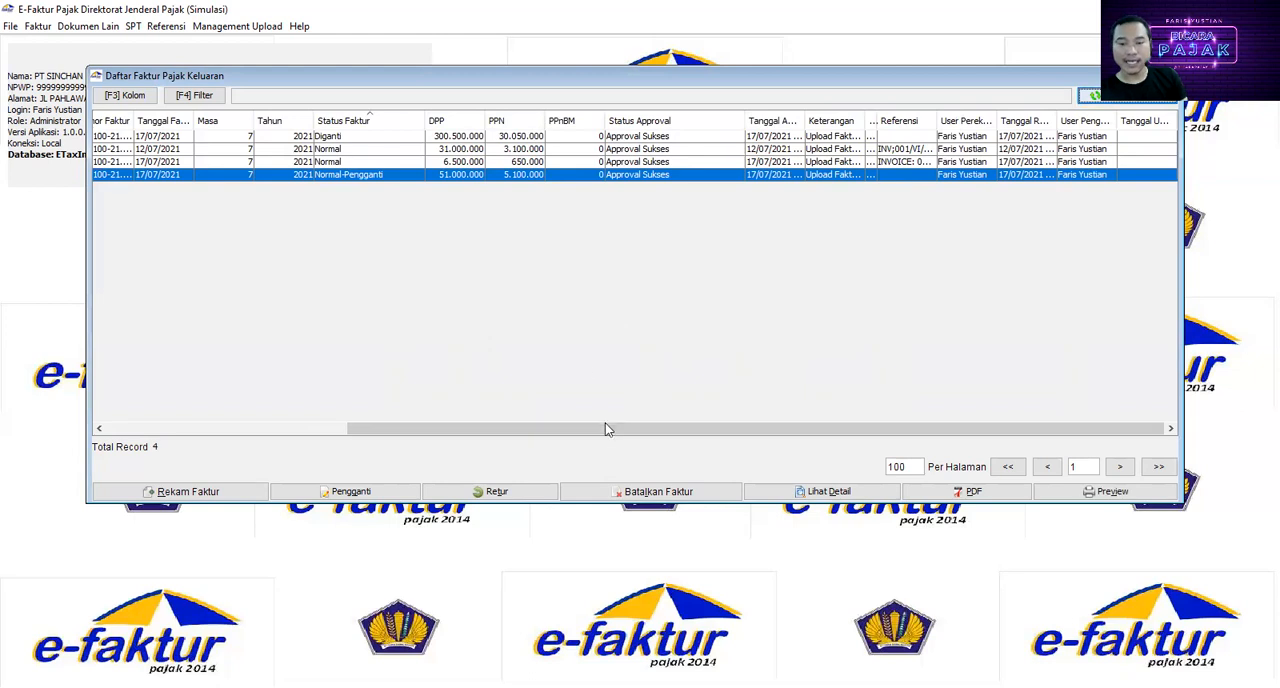
drag(605, 427, 474, 432)
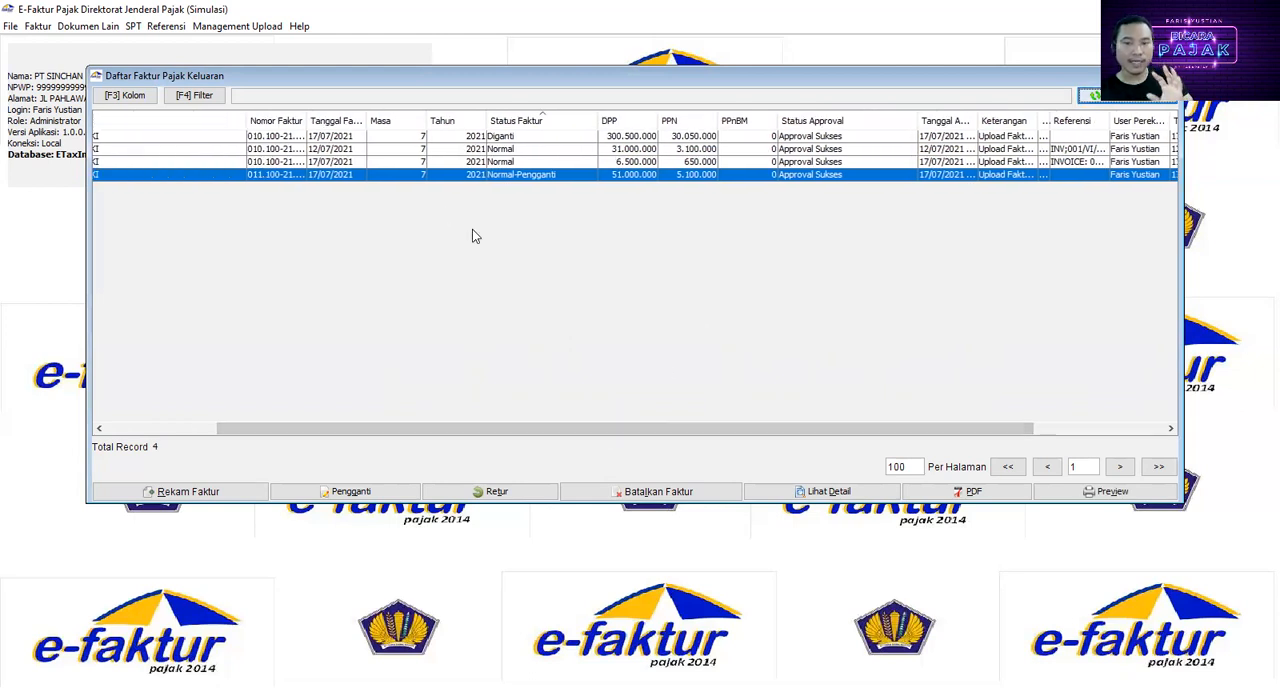
click(627, 139)
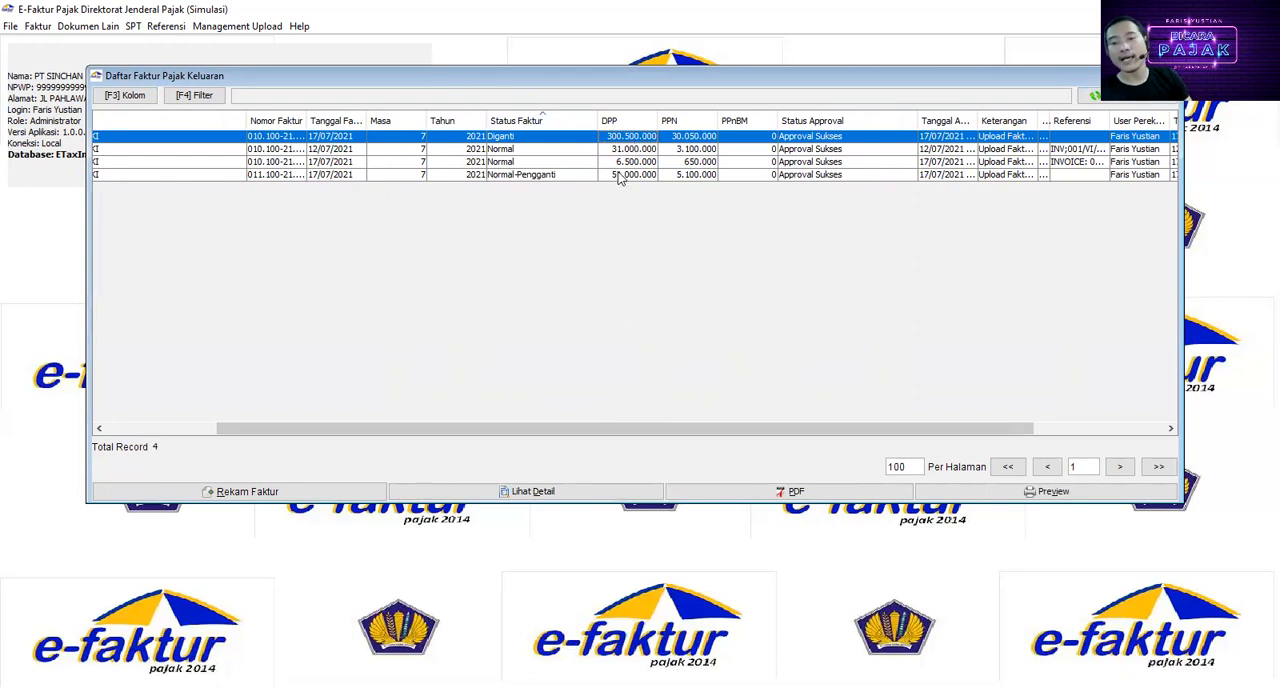
click(622, 176)
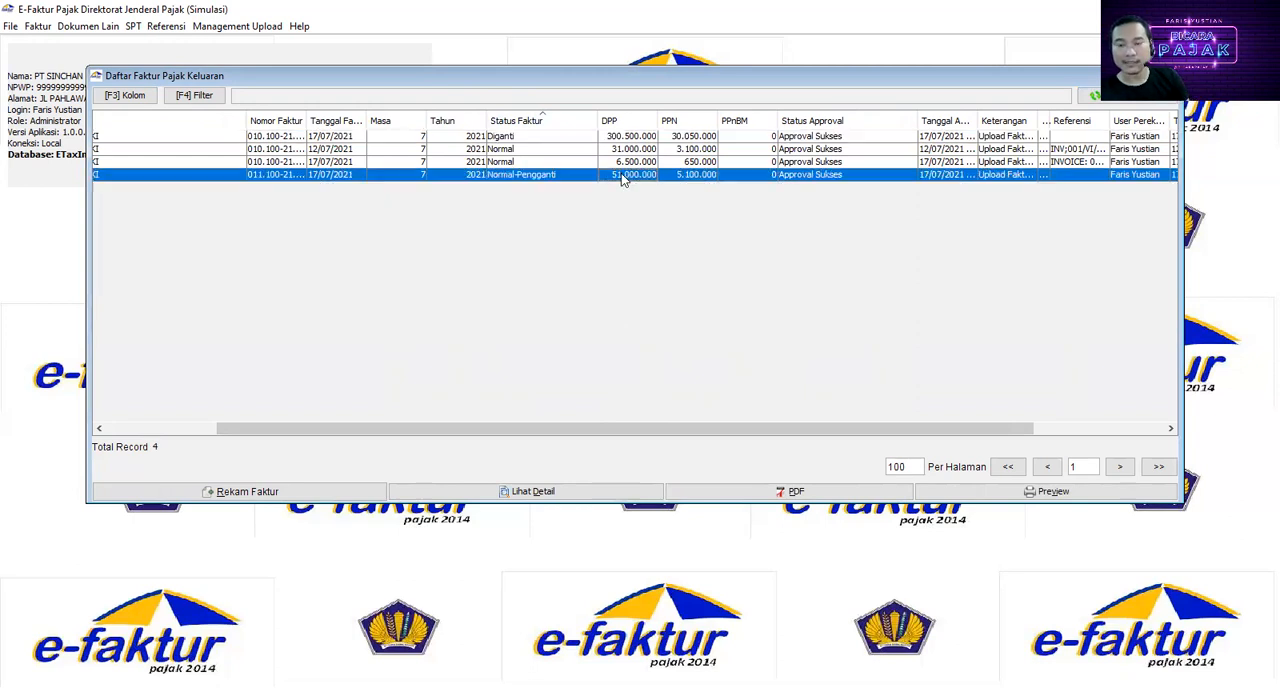